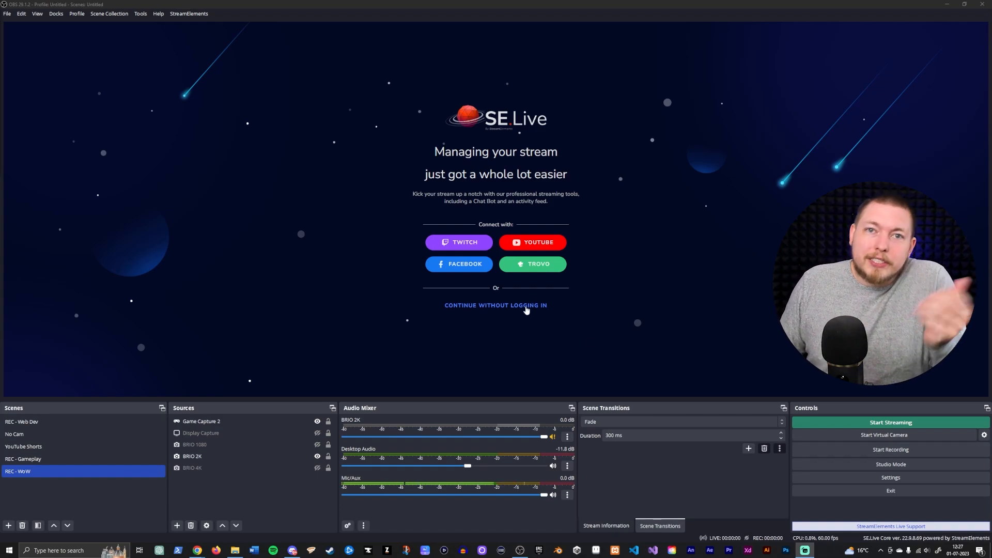
Step: Bring up the SE.Live login page from the StreamElements plugin and continue into OBS without logging in
{"action": "left_click", "coordinate": [527, 309]}
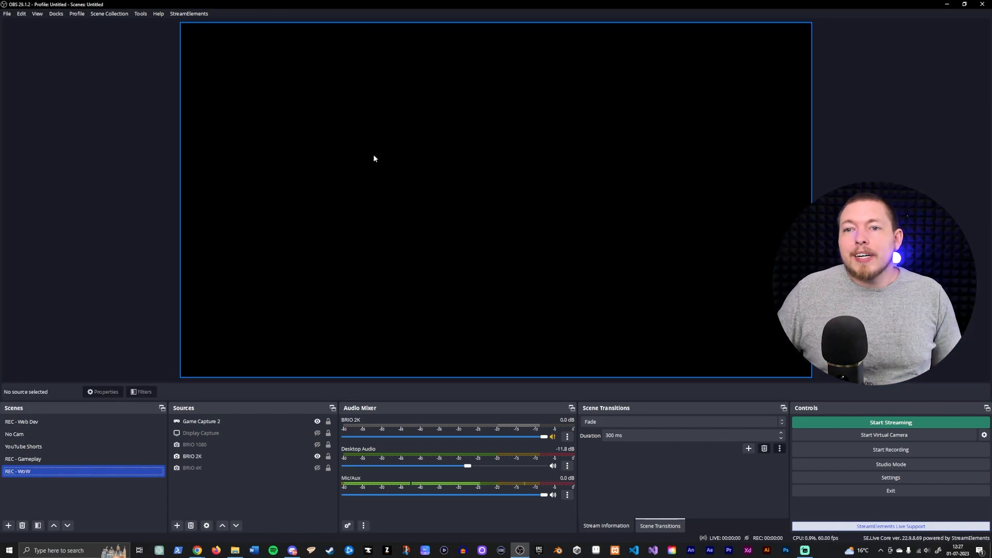
{"action": "left_click", "coordinate": [184, 14]}
{"action": "left_click", "coordinate": [178, 91]}
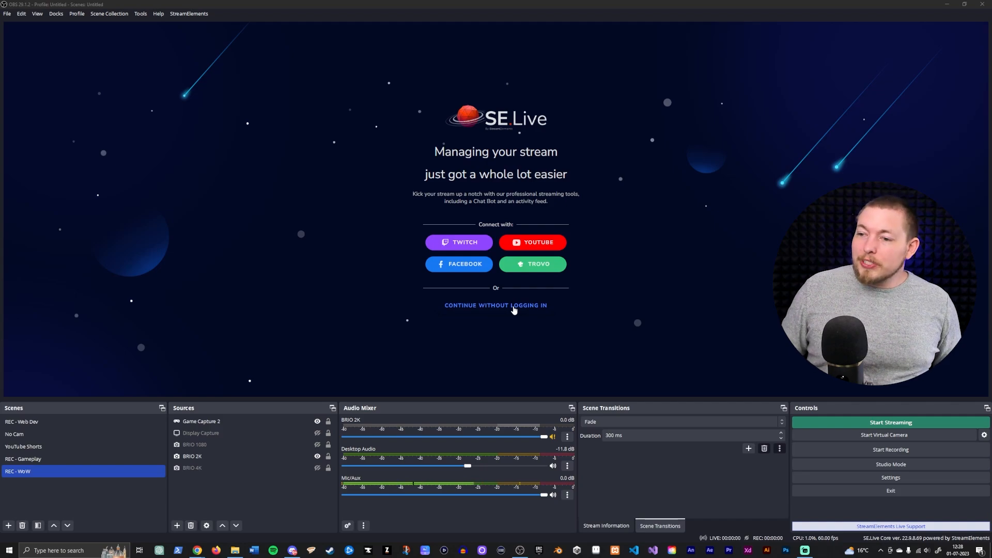
{"action": "left_click", "coordinate": [514, 307]}
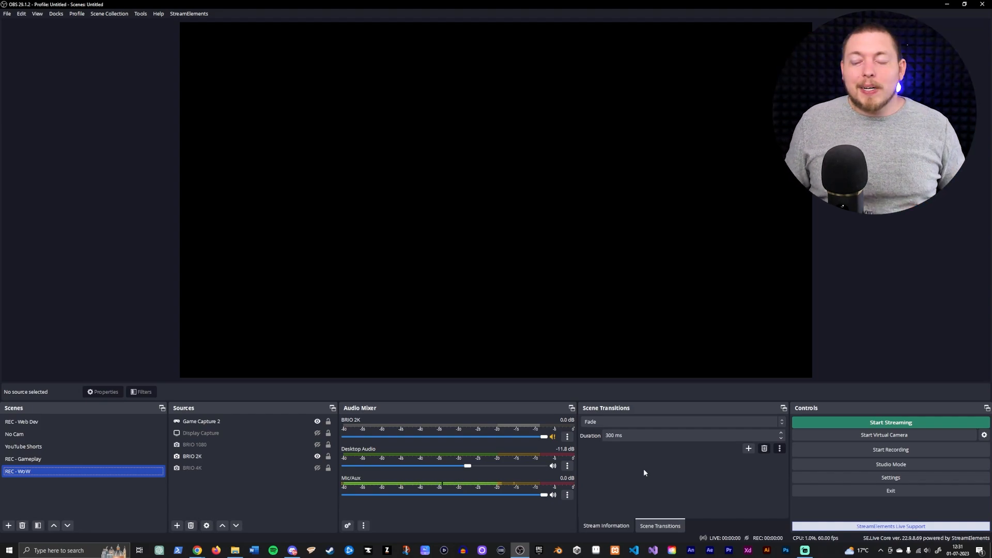
Step: Open the streaming output settings after checking the stream service, and select audio track 6 for the stream
{"action": "left_click", "coordinate": [893, 478]}
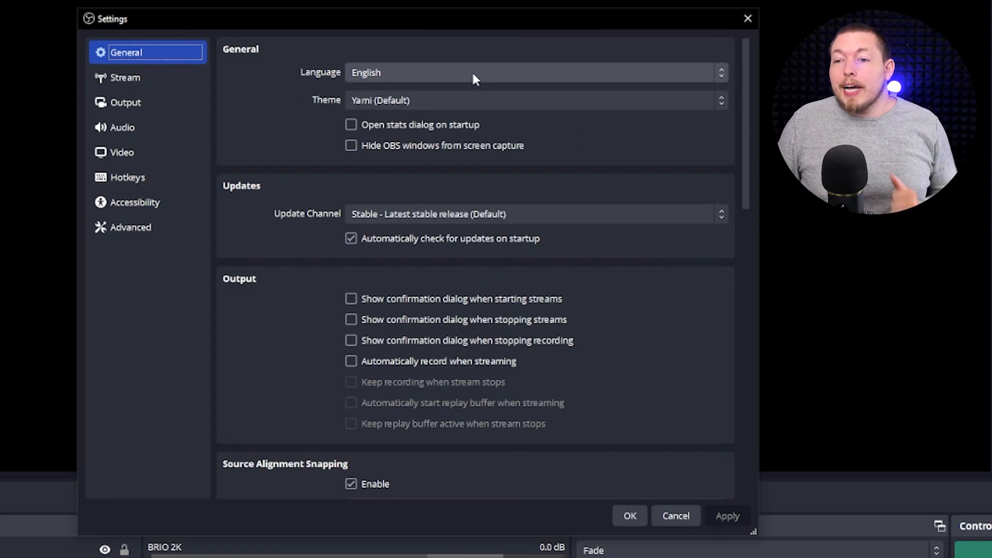
{"action": "left_click", "coordinate": [155, 75]}
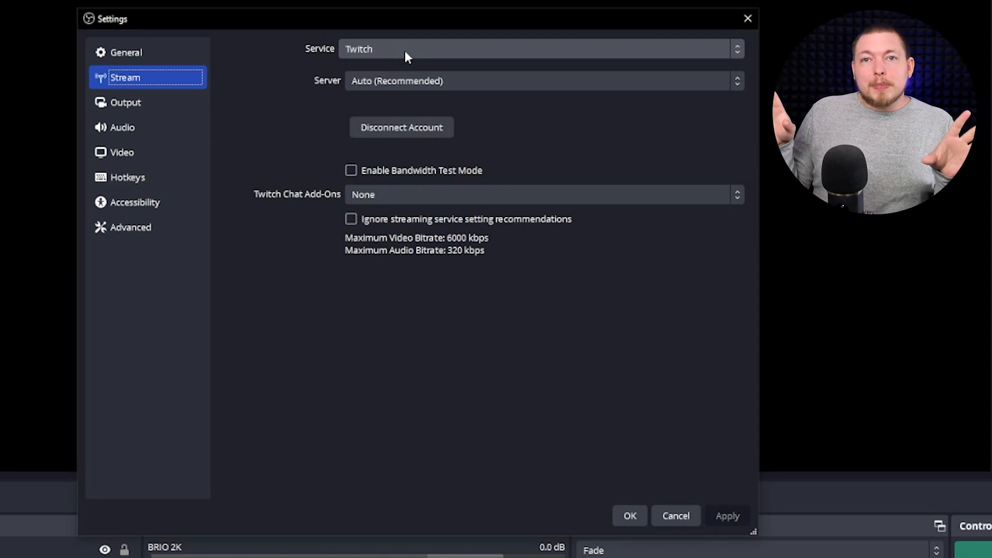
{"action": "left_click", "coordinate": [157, 103]}
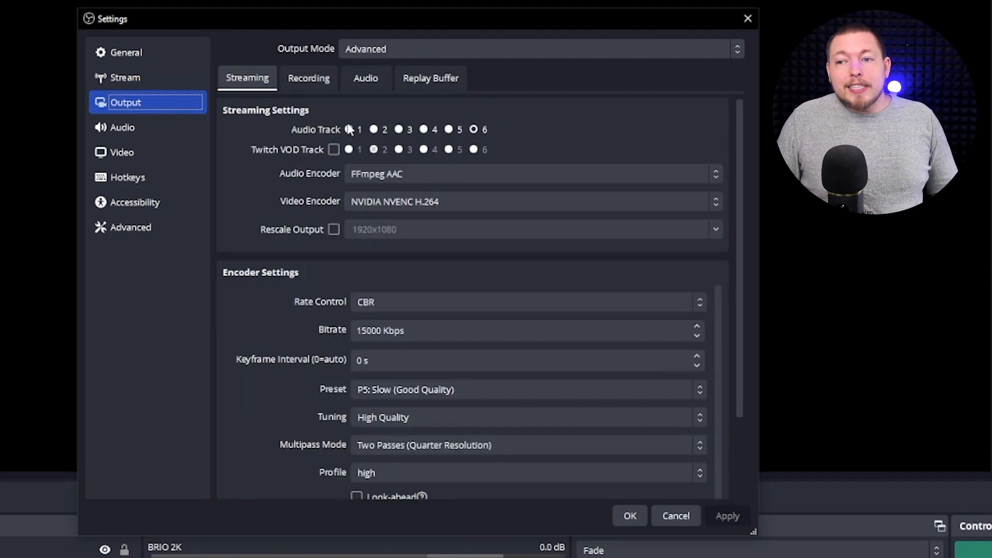
{"action": "left_click", "coordinate": [472, 130]}
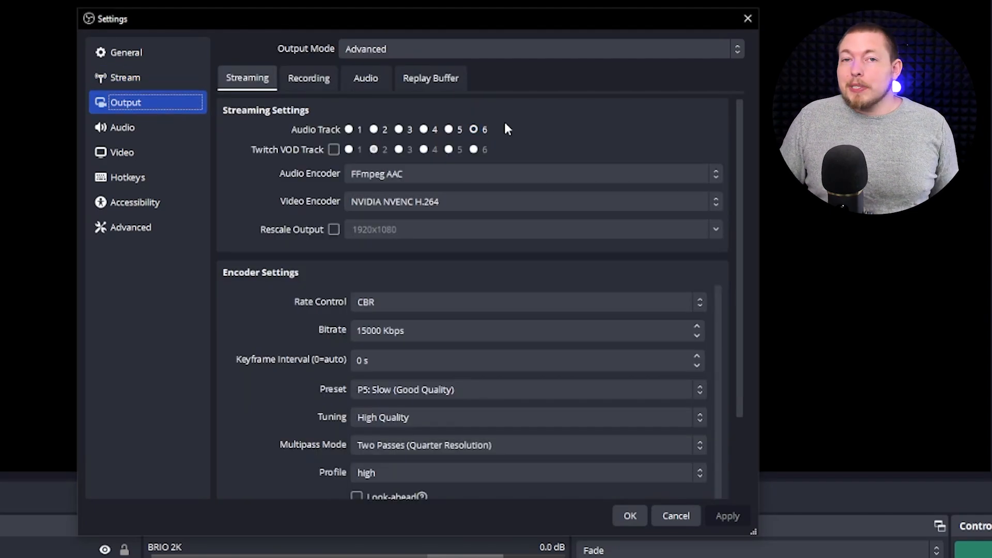
Step: Switch the output mode to Simple to view its options, and return it to Advanced
{"action": "left_click", "coordinate": [419, 46]}
{"action": "left_click", "coordinate": [409, 66]}
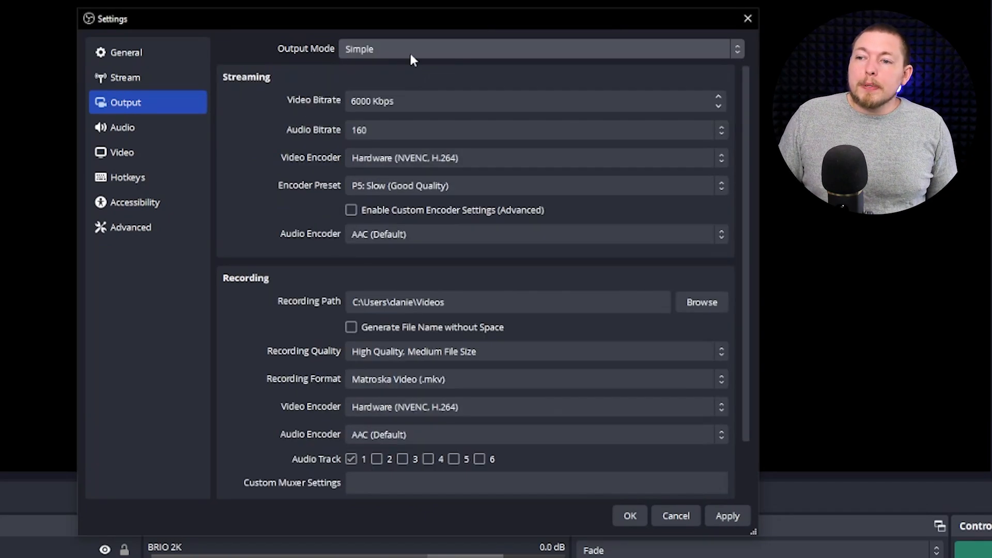
{"action": "left_click", "coordinate": [409, 50]}
{"action": "left_click", "coordinate": [406, 81]}
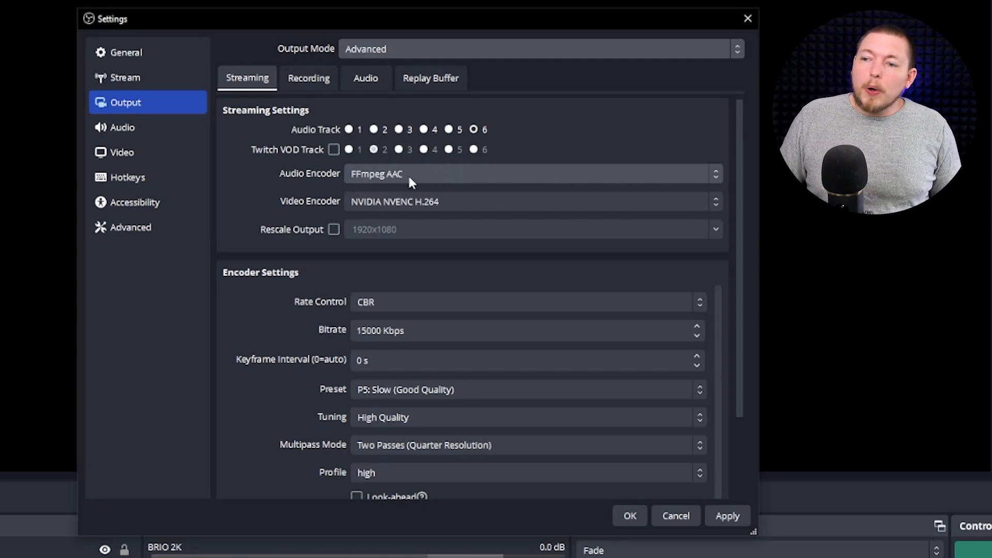
Step: Select FFmpeg AAC as the streaming audio encoder and NVIDIA NVENC H.264 as the video encoder
{"action": "left_click", "coordinate": [450, 184]}
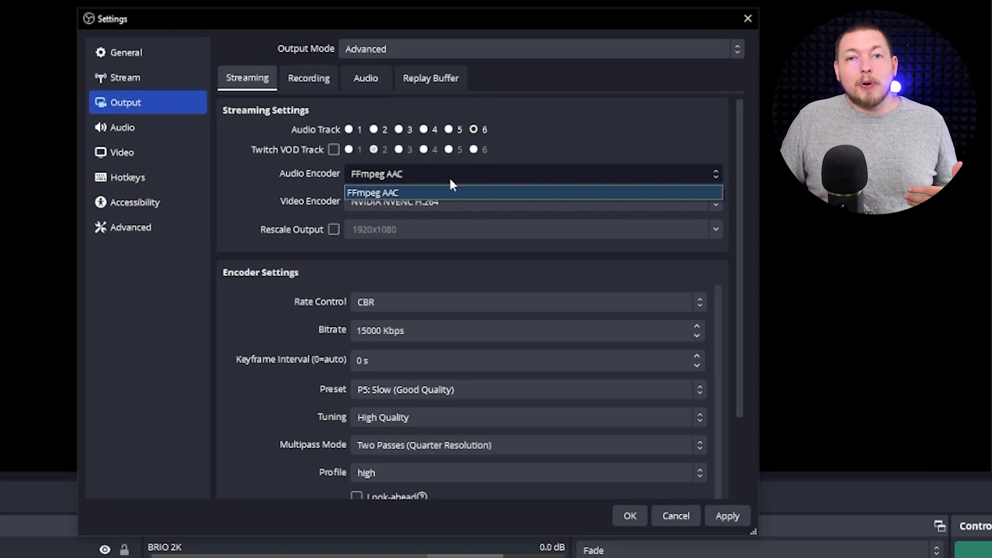
{"action": "left_click", "coordinate": [450, 180]}
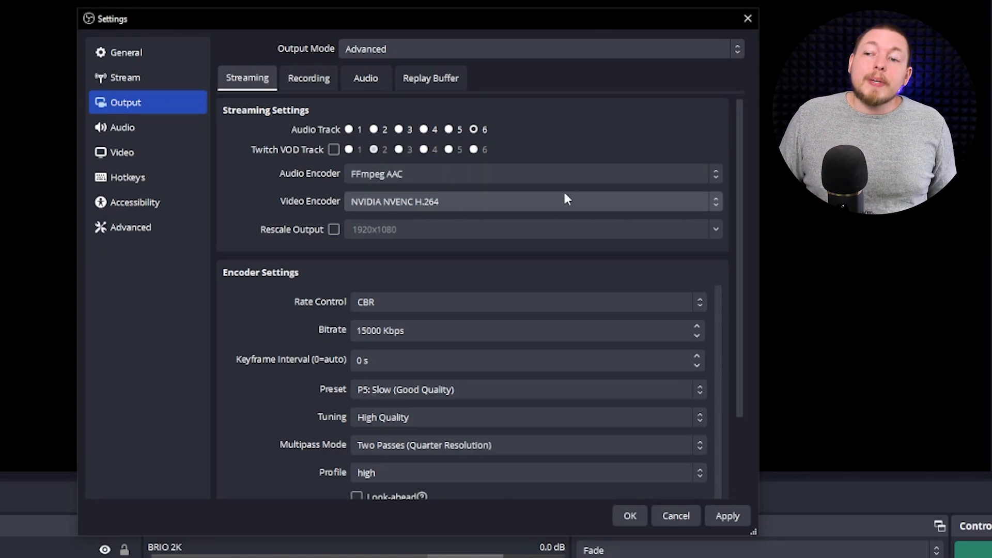
{"action": "left_click", "coordinate": [526, 201]}
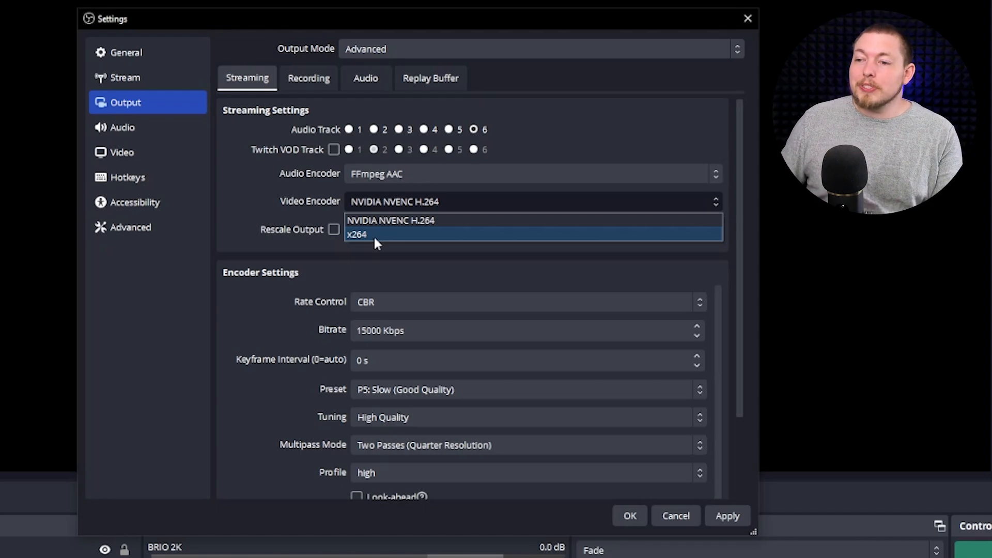
{"action": "left_click", "coordinate": [396, 218]}
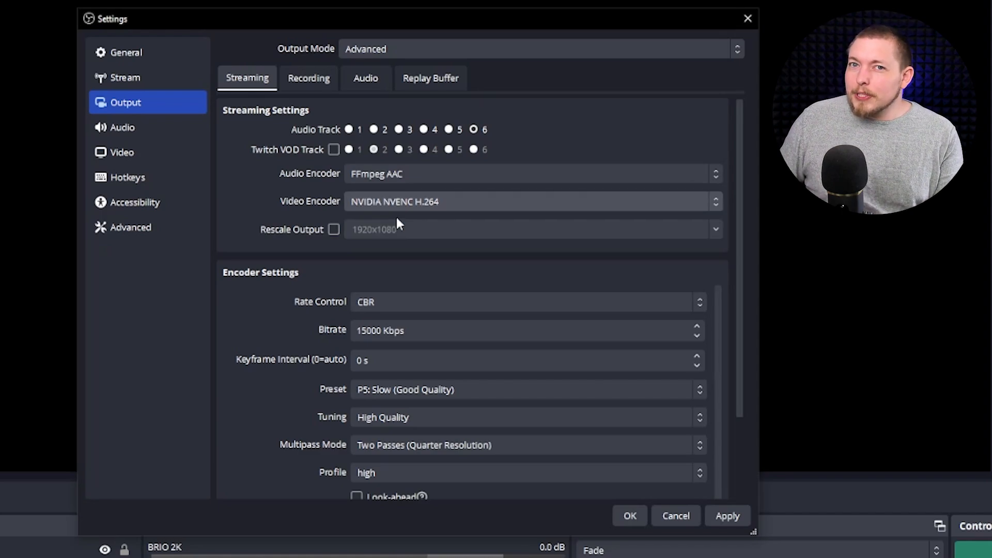
Step: Try rescaling the streaming output to 1280x720, and turn output rescaling off again
{"action": "left_click", "coordinate": [333, 230]}
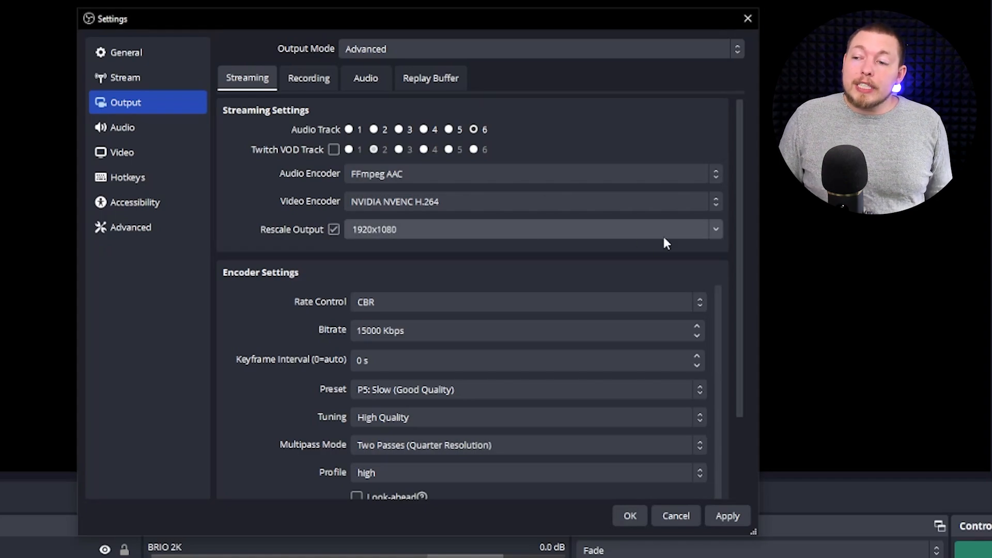
{"action": "left_click", "coordinate": [715, 229]}
{"action": "left_click", "coordinate": [389, 288]}
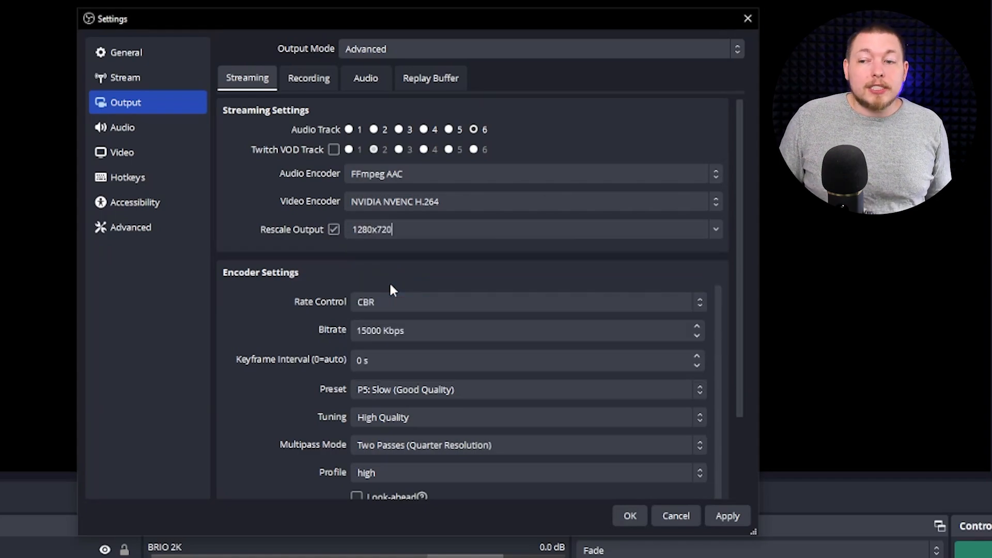
{"action": "left_click", "coordinate": [335, 230]}
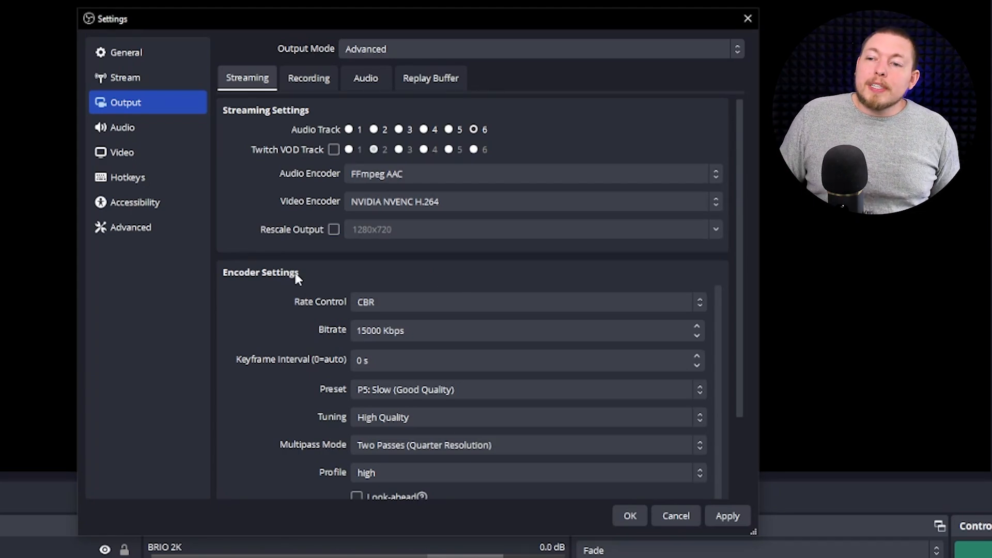
Step: Set the streaming encoder's rate control to CBR
{"action": "scroll", "coordinate": [260, 256], "scroll_direction": "down", "scroll_amount": 4}
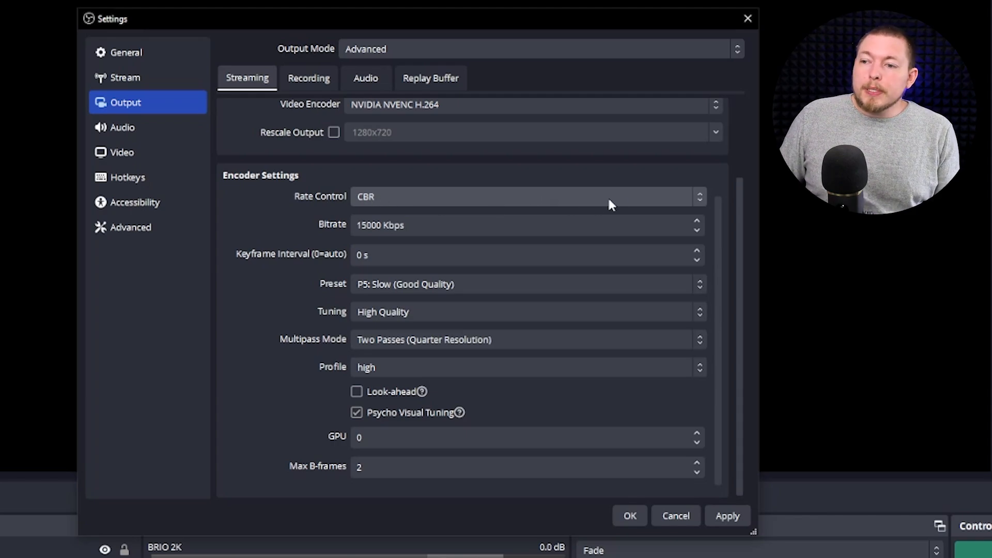
{"action": "left_click", "coordinate": [624, 196]}
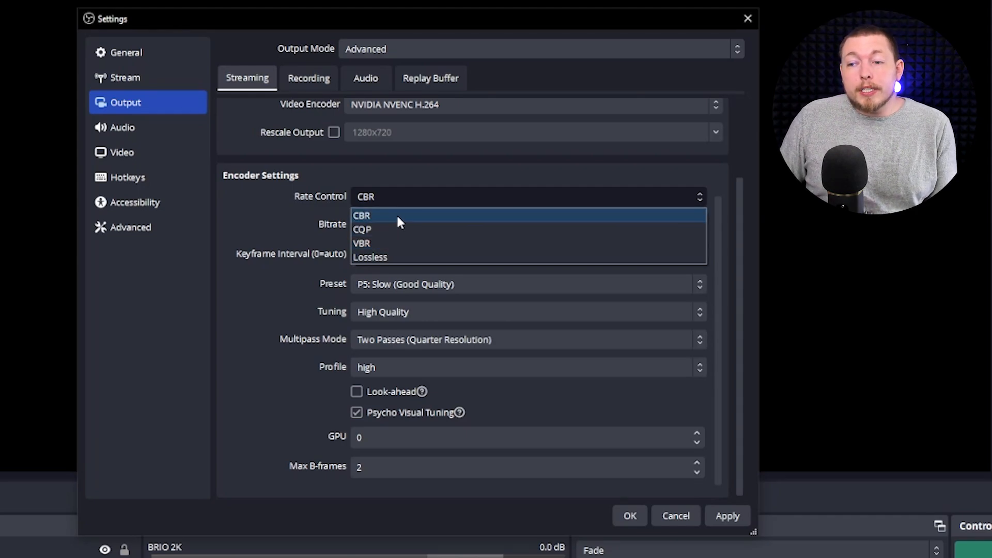
{"action": "left_click", "coordinate": [398, 221]}
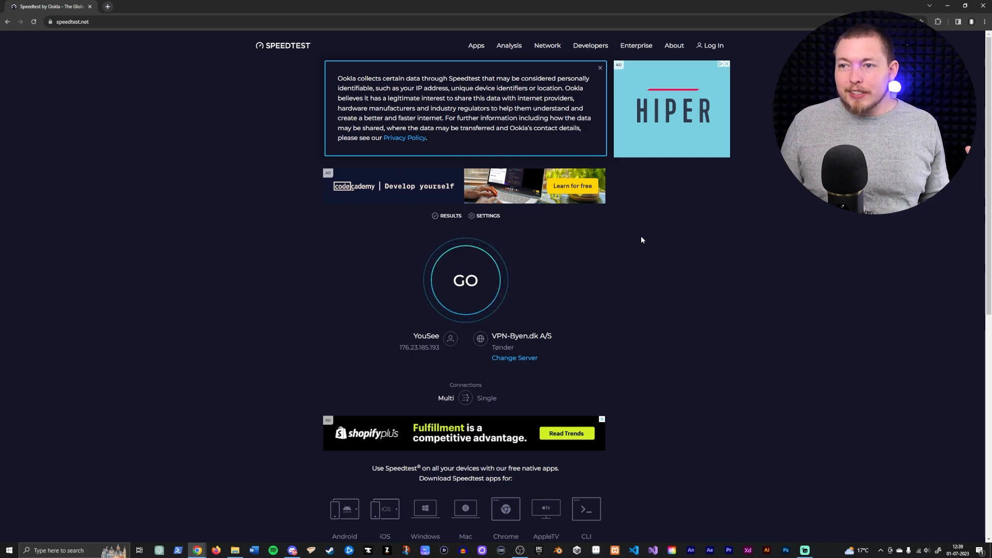
Step: Switch to the browser and run an internet speed test on speedtest.net
{"action": "left_click", "coordinate": [477, 271]}
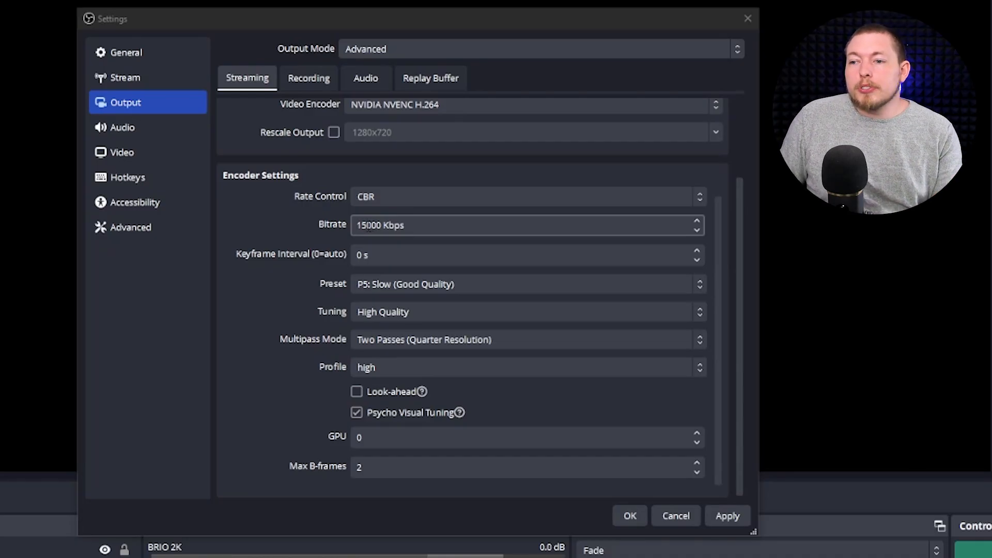
Step: Try a streaming bitrate of 6000 Kbps, and set it back to 15000 Kbps
{"action": "left_click_drag", "start_coordinate": [367, 227], "coordinate": [355, 226]}
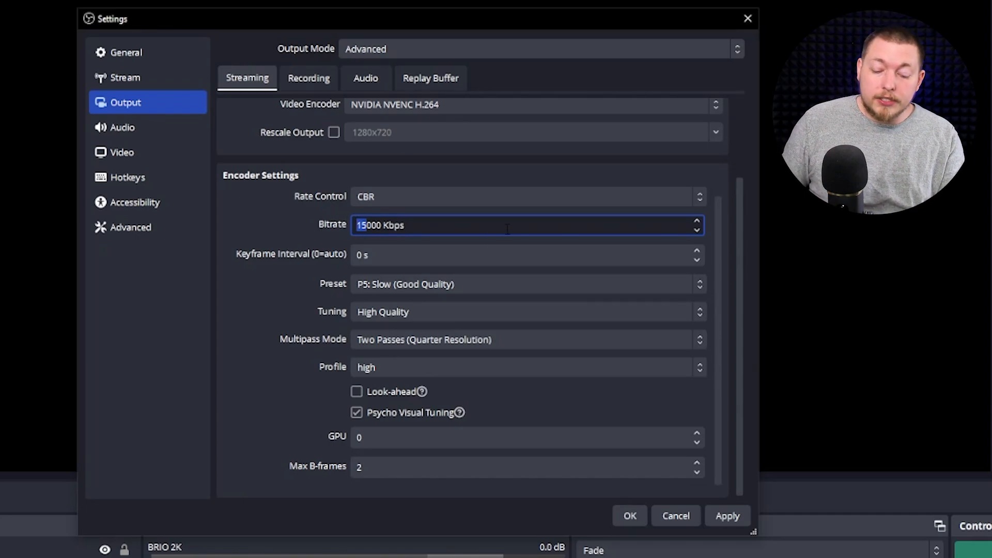
{"action": "type", "text": "6"}
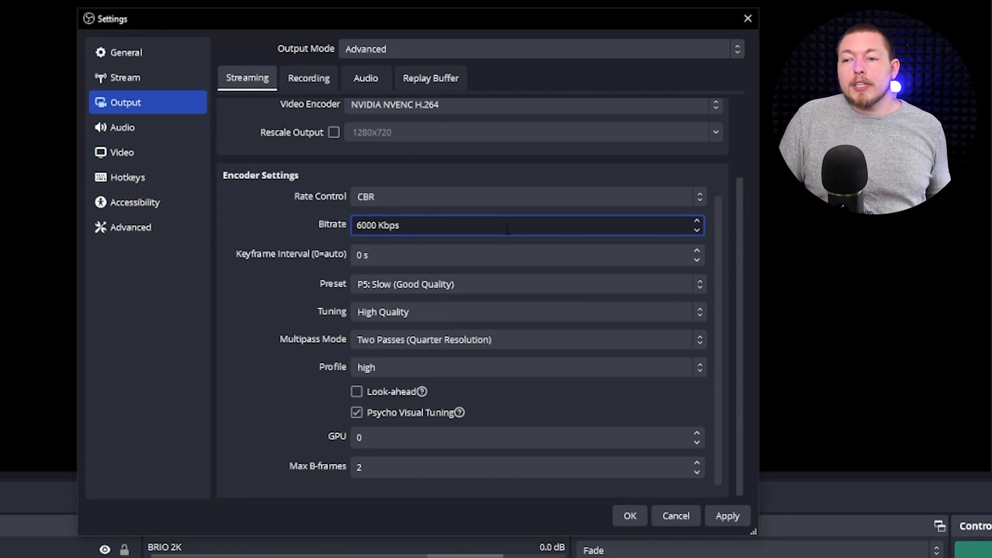
{"action": "left_click", "coordinate": [507, 229]}
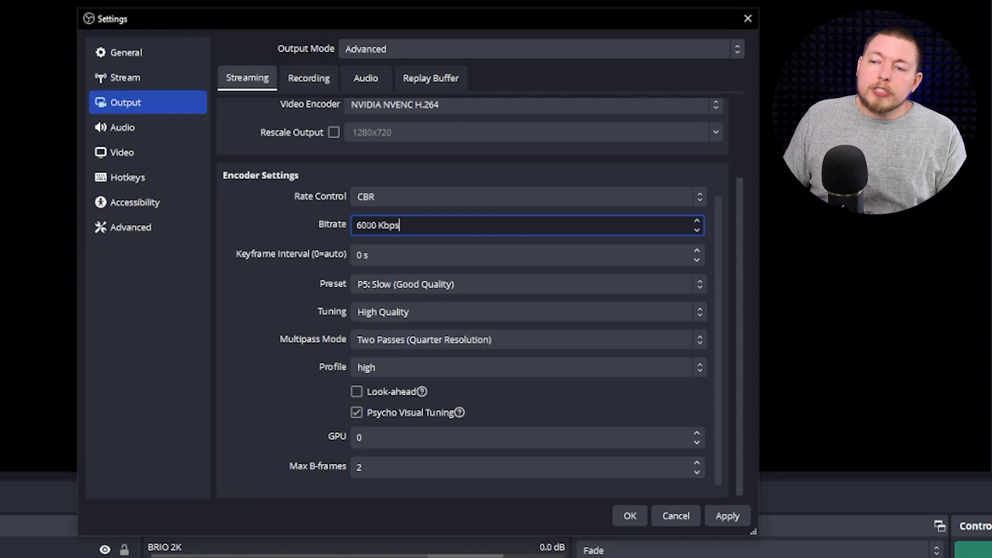
{"action": "left_click_drag", "start_coordinate": [361, 225], "coordinate": [355, 226]}
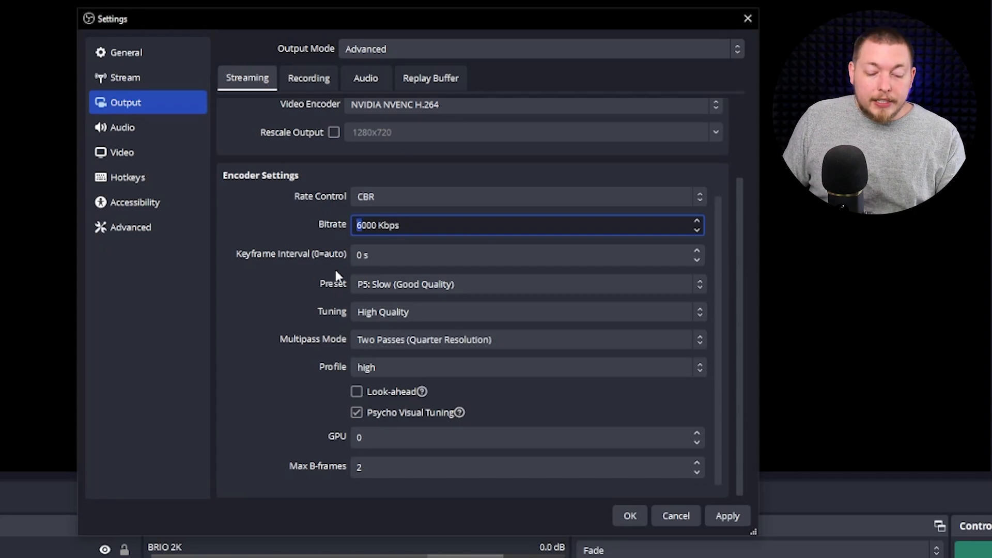
{"action": "type", "text": "15"}
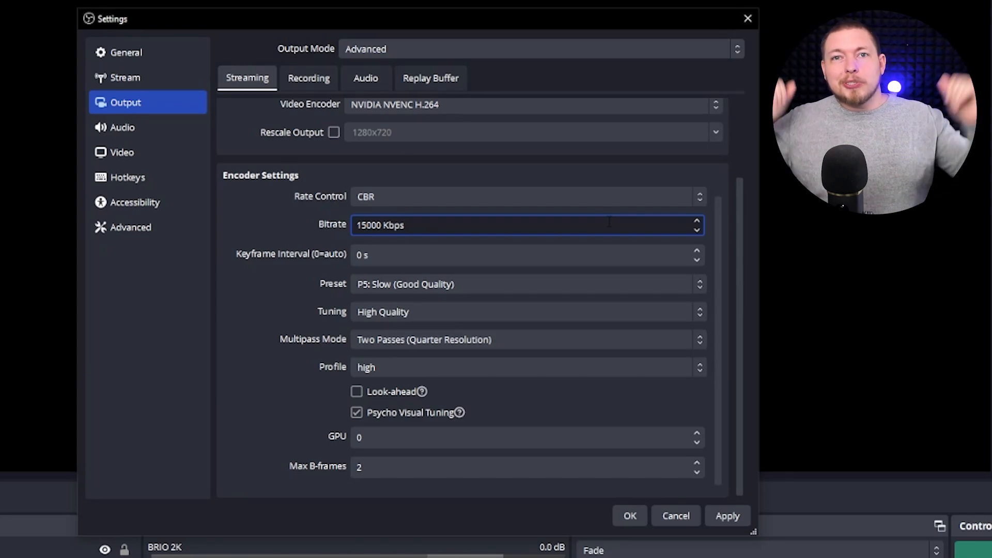
Step: Set the encoder preset to P5: Slow (Good Quality), tuning to High Quality and multipass mode to Two Passes (Full Resolution)
{"action": "scroll", "coordinate": [338, 259], "scroll_direction": "down", "scroll_amount": 1}
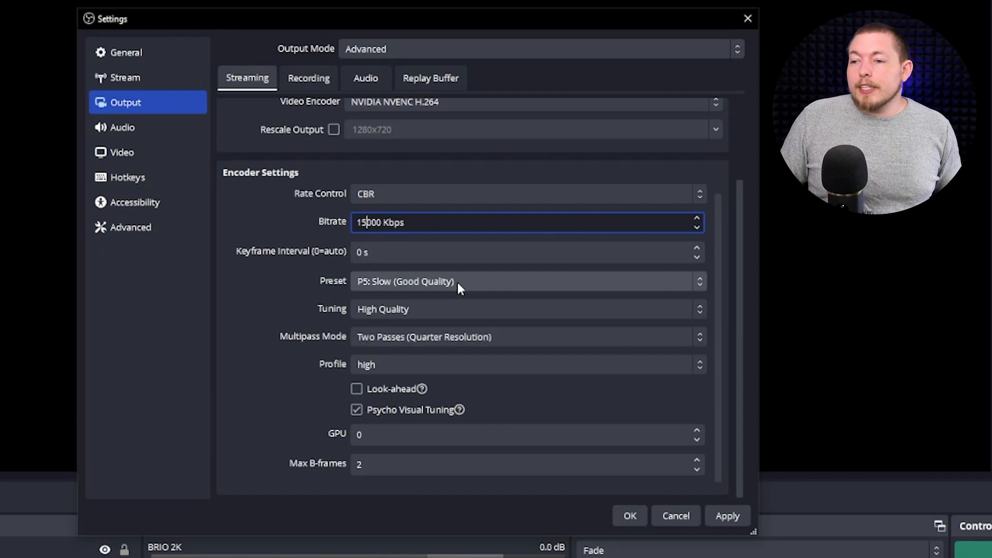
{"action": "left_click", "coordinate": [490, 285]}
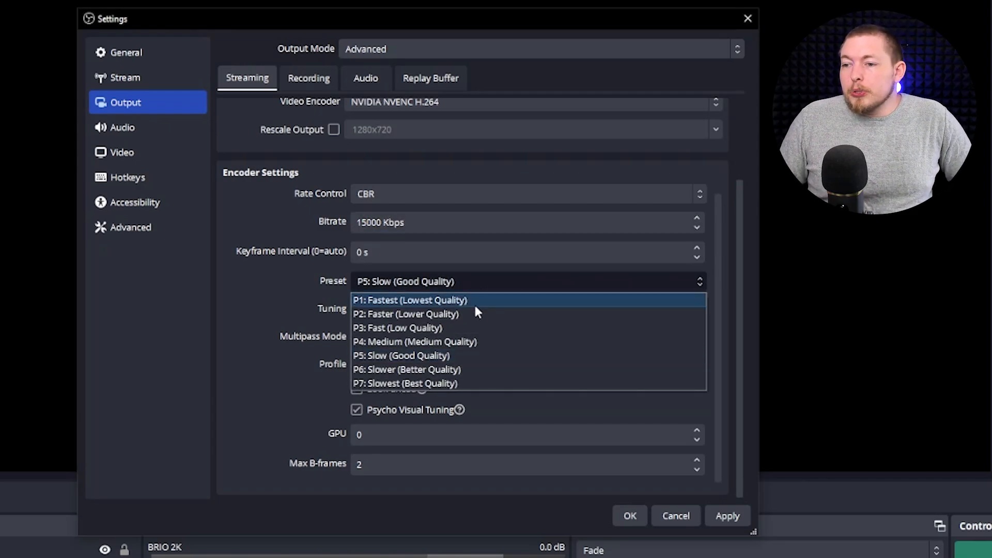
{"action": "left_click", "coordinate": [432, 355]}
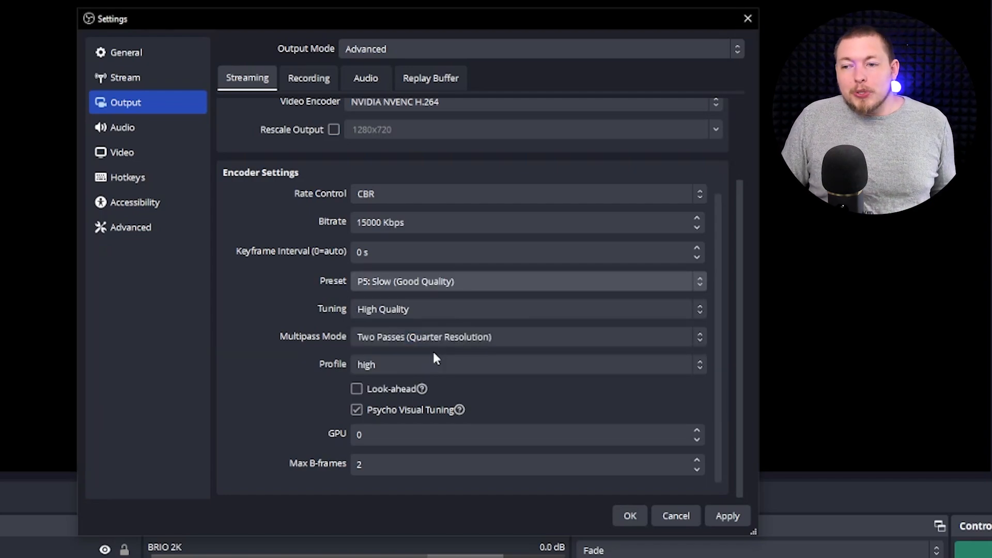
{"action": "left_click", "coordinate": [432, 309]}
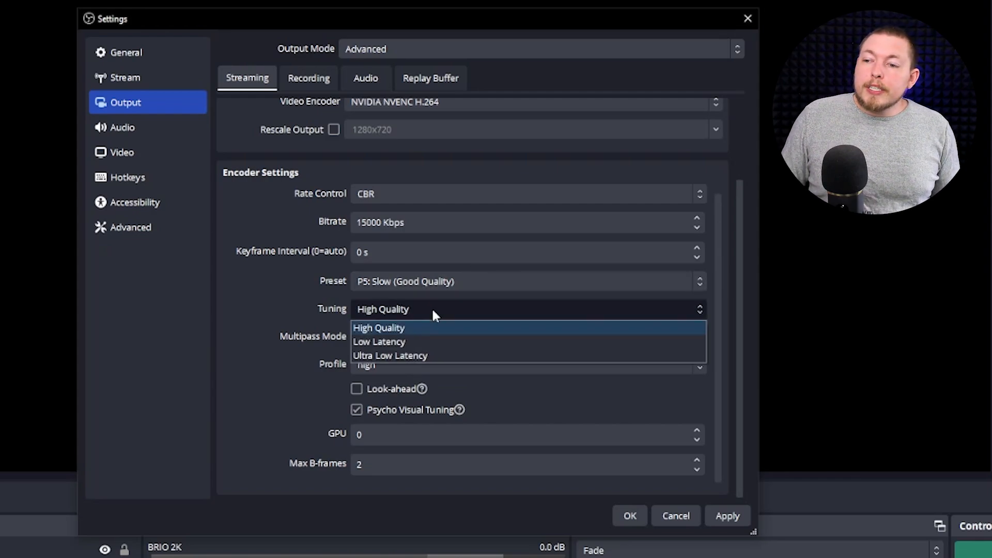
{"action": "left_click", "coordinate": [418, 328]}
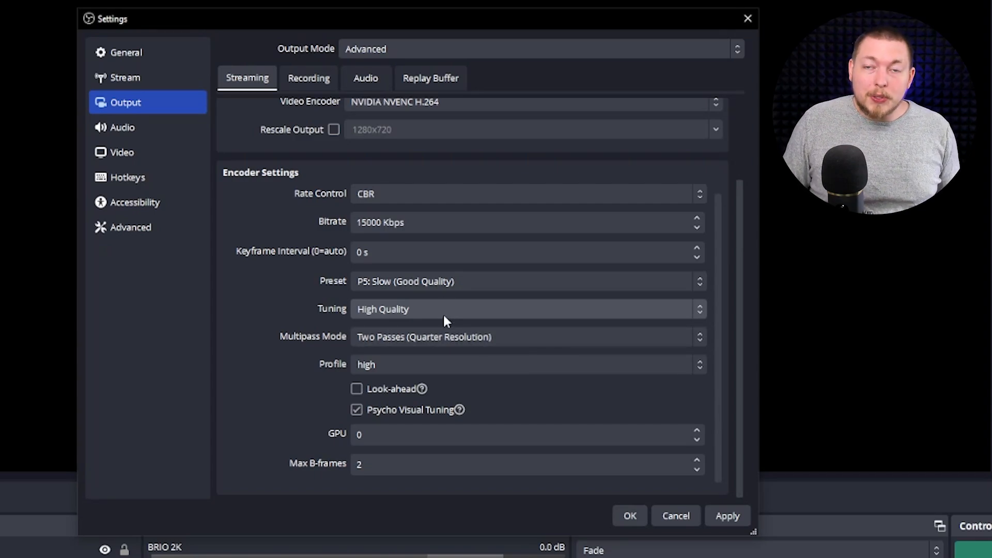
{"action": "left_click", "coordinate": [451, 337]}
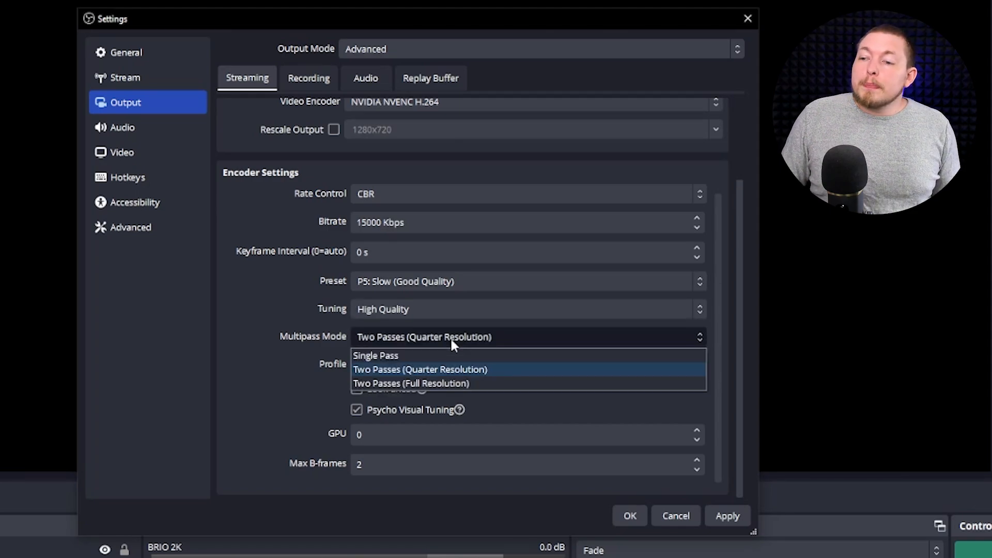
{"action": "left_click", "coordinate": [432, 383]}
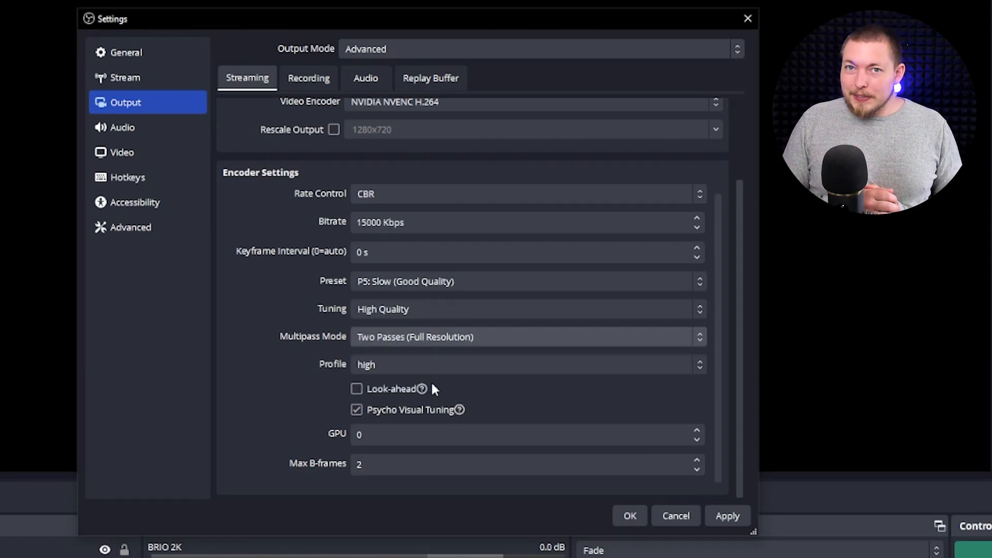
Step: Check the available audio bitrates for Track 1 in the output audio settings
{"action": "left_click", "coordinate": [366, 85]}
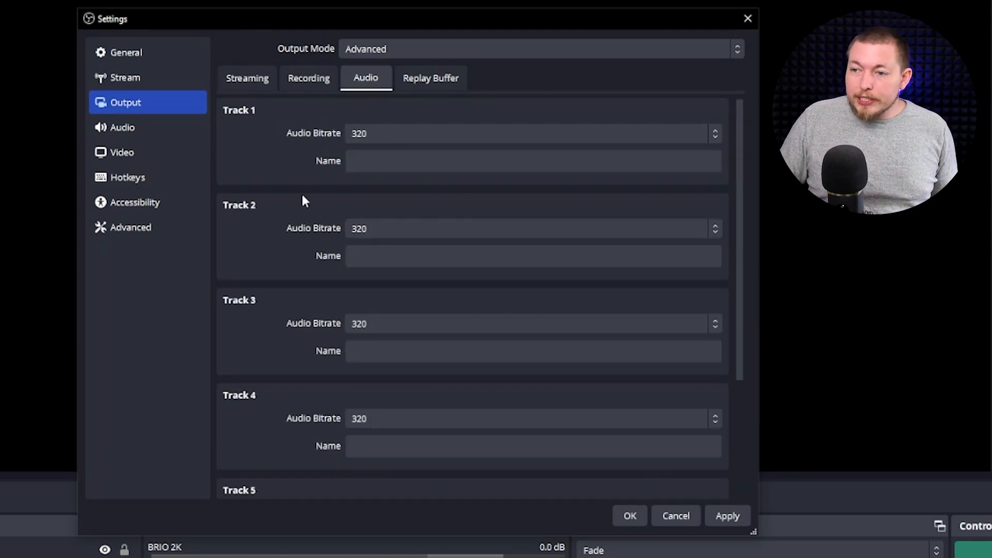
{"action": "left_click", "coordinate": [418, 133]}
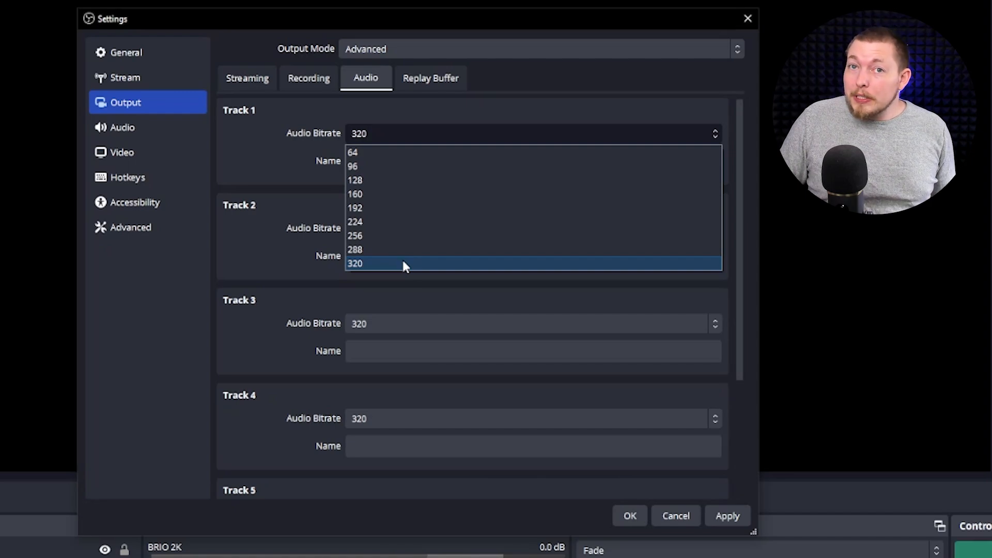
{"action": "left_click", "coordinate": [450, 130]}
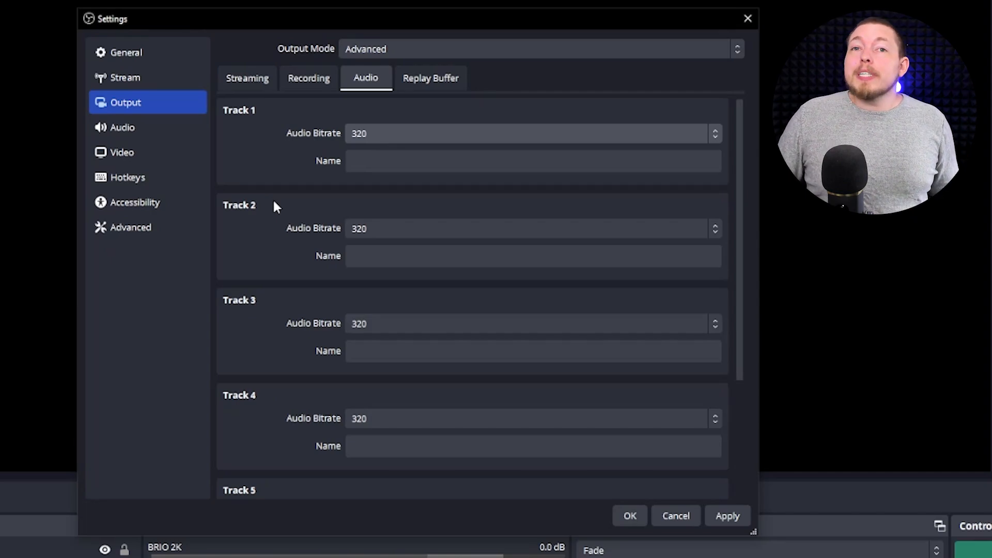
Step: Keep Track 6's audio bitrate at 320 and name the track "Streaming" in the output audio settings
{"action": "scroll", "coordinate": [274, 207], "scroll_direction": "down", "scroll_amount": 3}
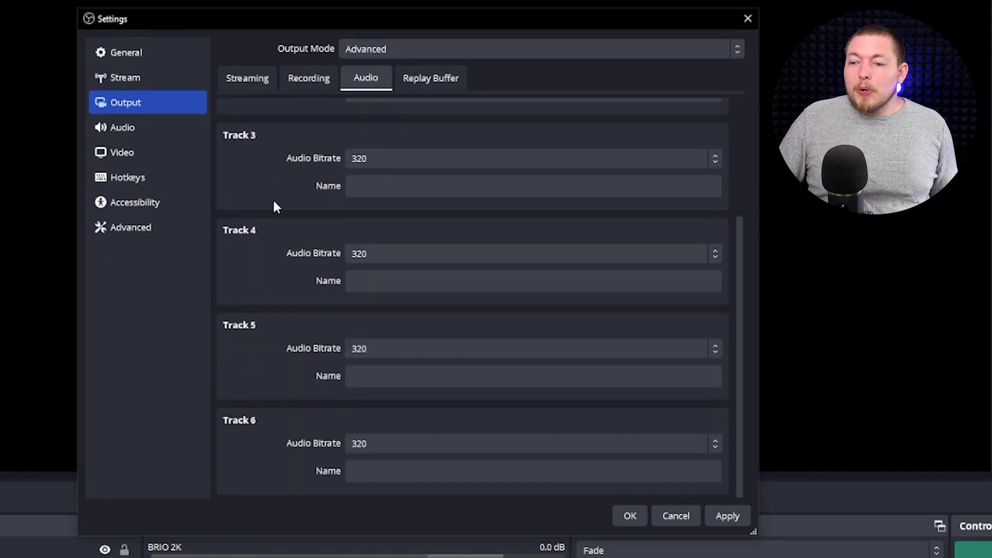
{"action": "left_click", "coordinate": [418, 445]}
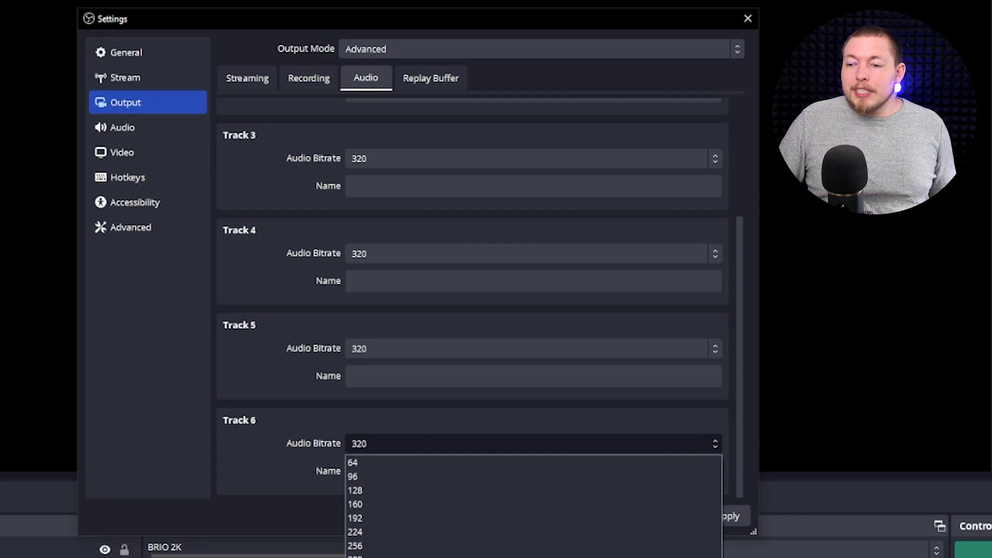
{"action": "left_click", "coordinate": [399, 557]}
{"action": "left_click", "coordinate": [399, 467]}
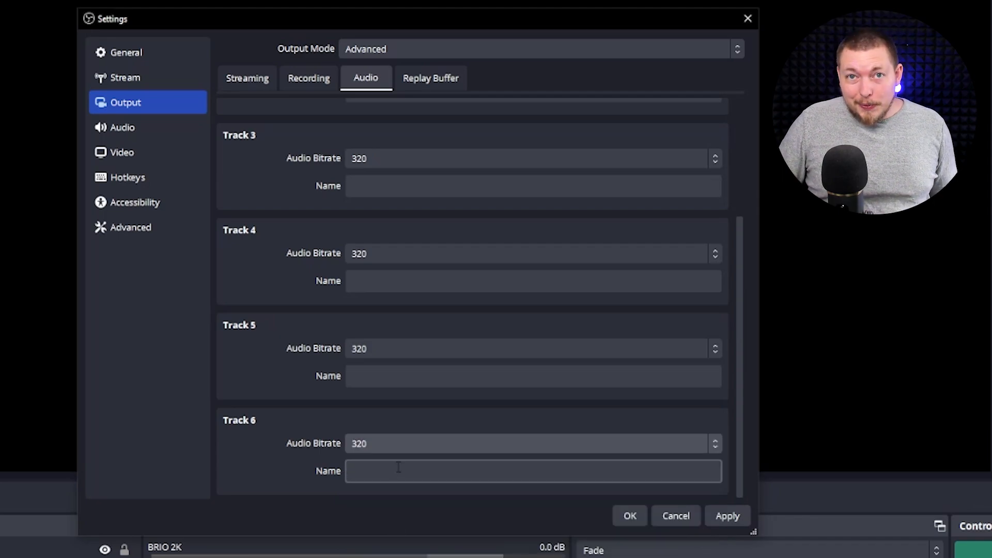
{"action": "left_click", "coordinate": [398, 468]}
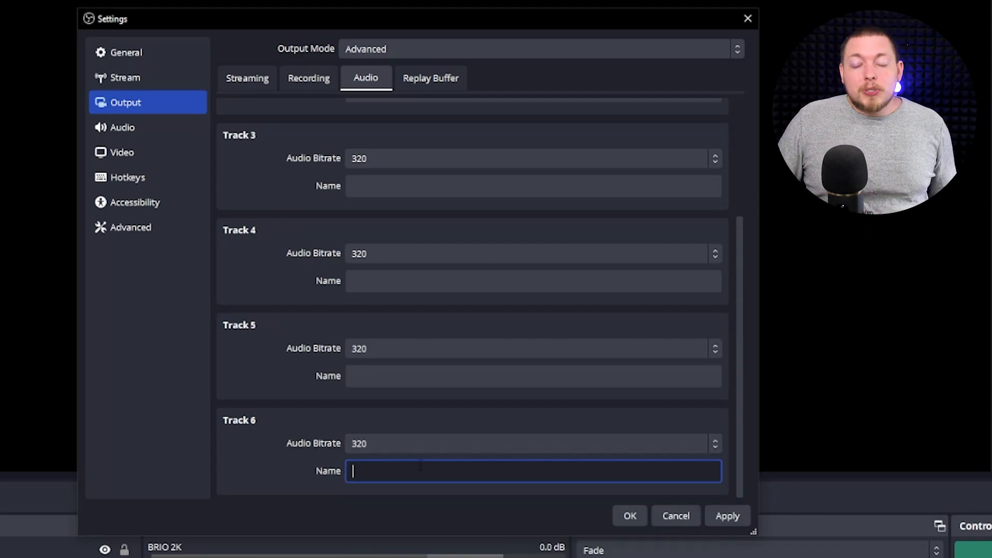
{"action": "type", "text": "Streaming"}
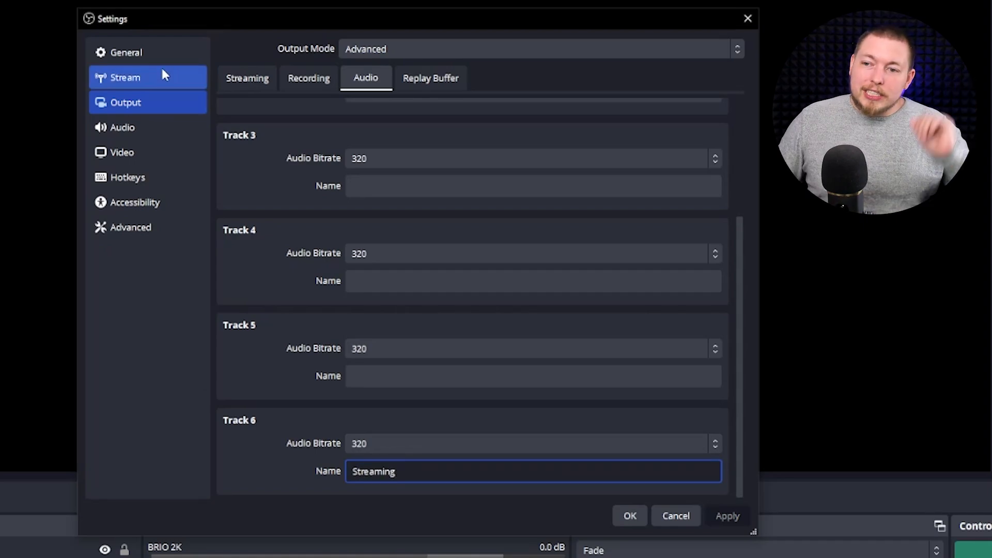
Step: Check the sample rate and channel options in the general audio settings, keeping 48 kHz and Stereo
{"action": "left_click", "coordinate": [130, 133]}
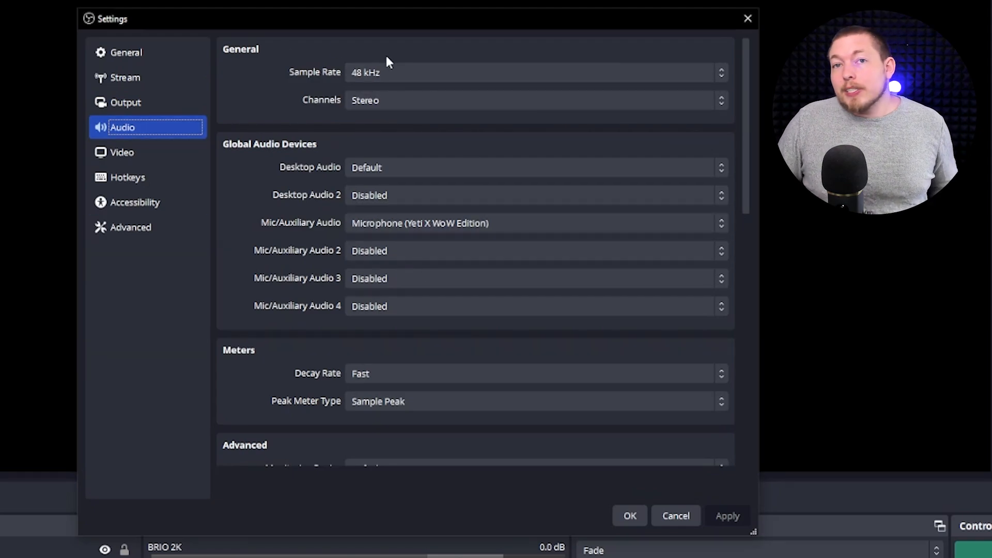
{"action": "left_click", "coordinate": [483, 77]}
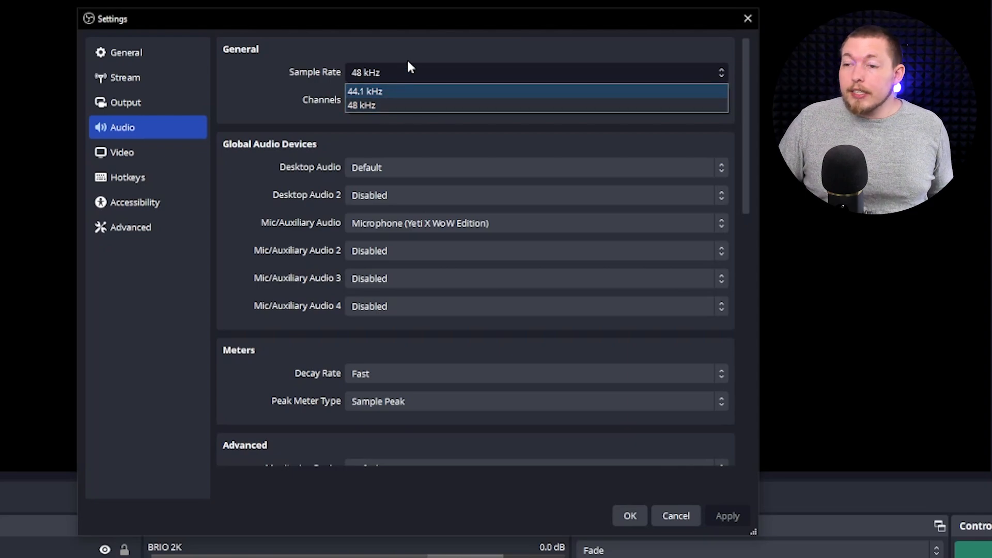
{"action": "left_click", "coordinate": [422, 71]}
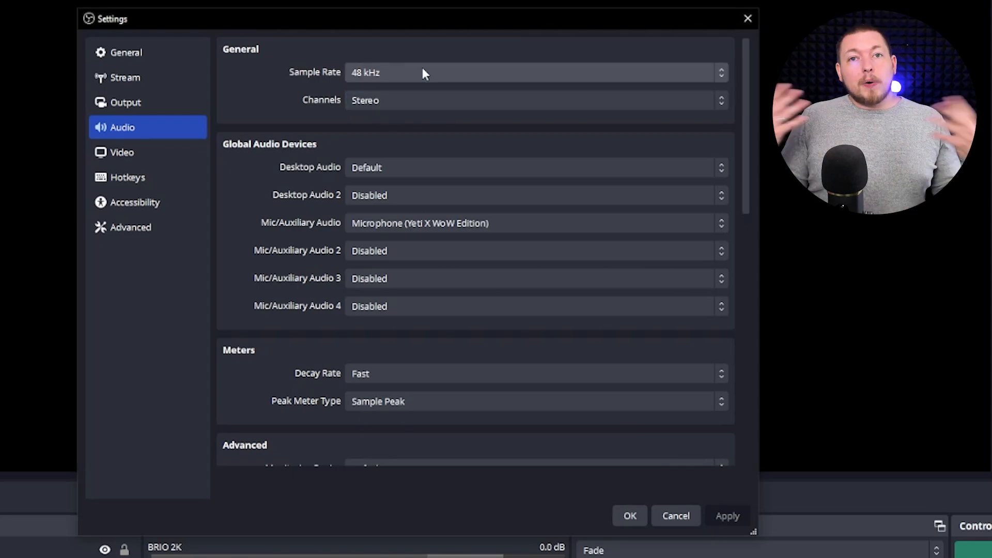
{"action": "left_click", "coordinate": [415, 103]}
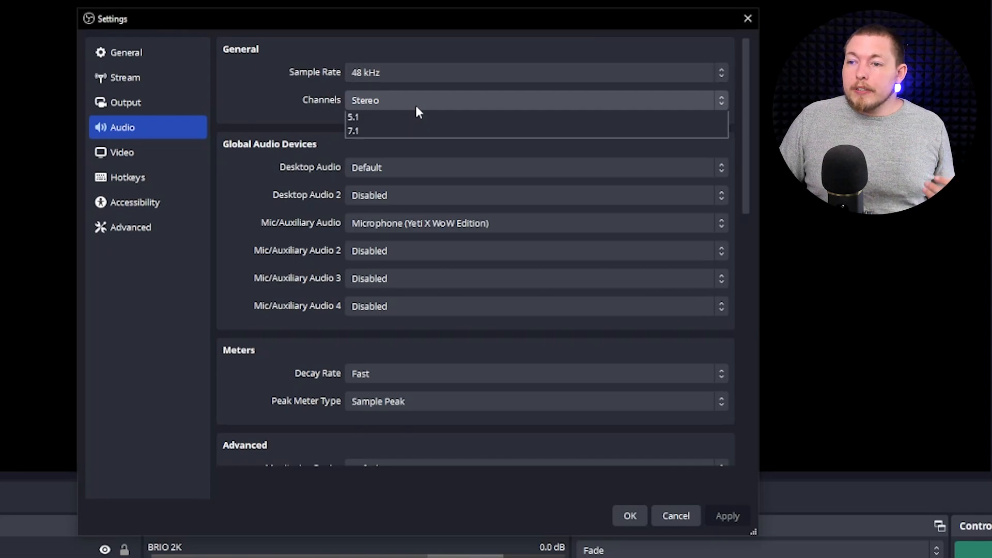
{"action": "left_click", "coordinate": [408, 101]}
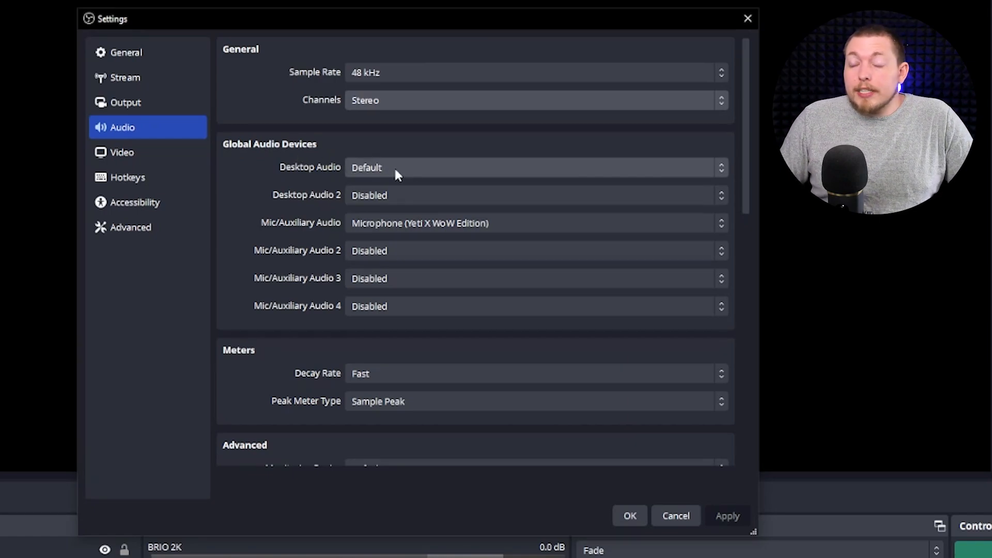
Step: Review the available devices for Desktop Audio and Mic/Auxiliary Audio without changing the selections
{"action": "left_click", "coordinate": [447, 171]}
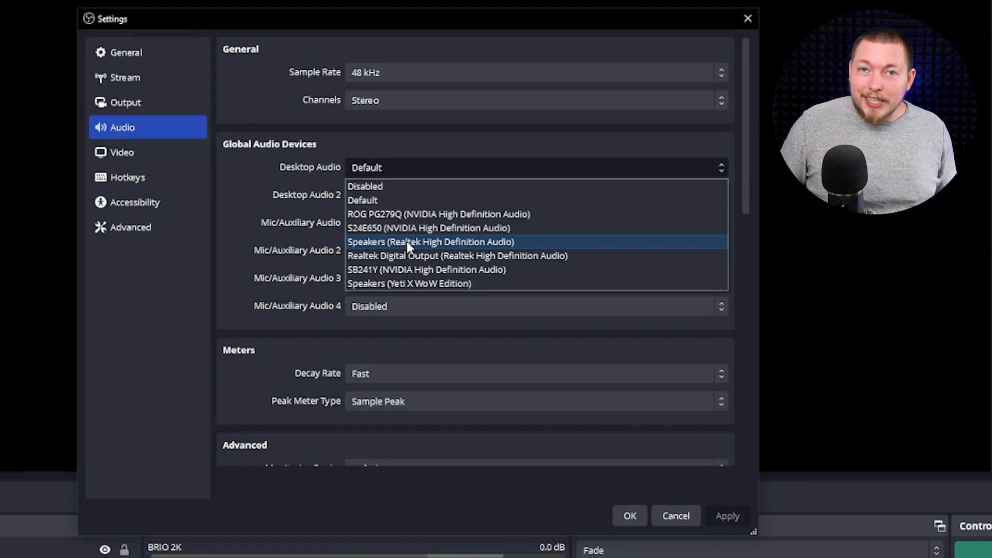
{"action": "left_click", "coordinate": [327, 207]}
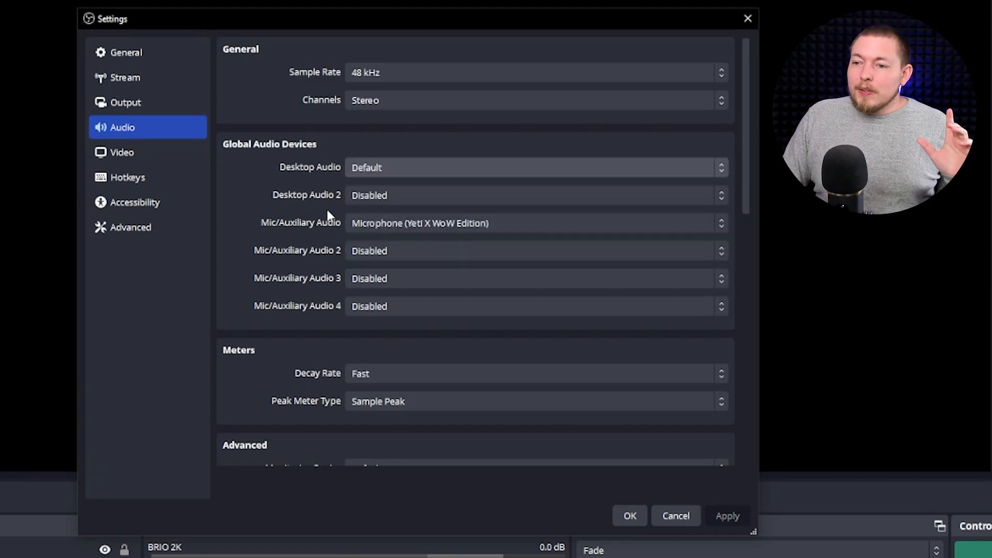
{"action": "left_click", "coordinate": [508, 222]}
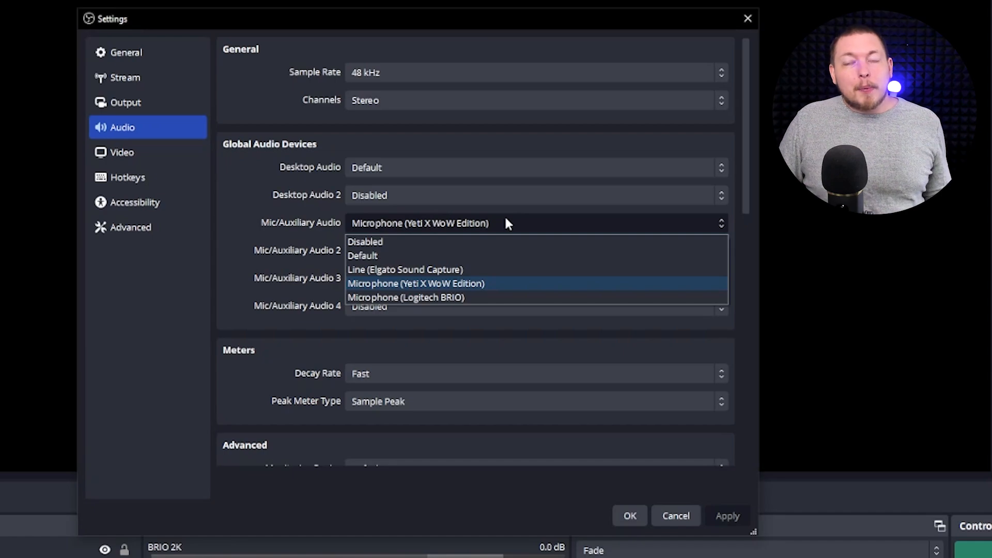
{"action": "left_click", "coordinate": [421, 226]}
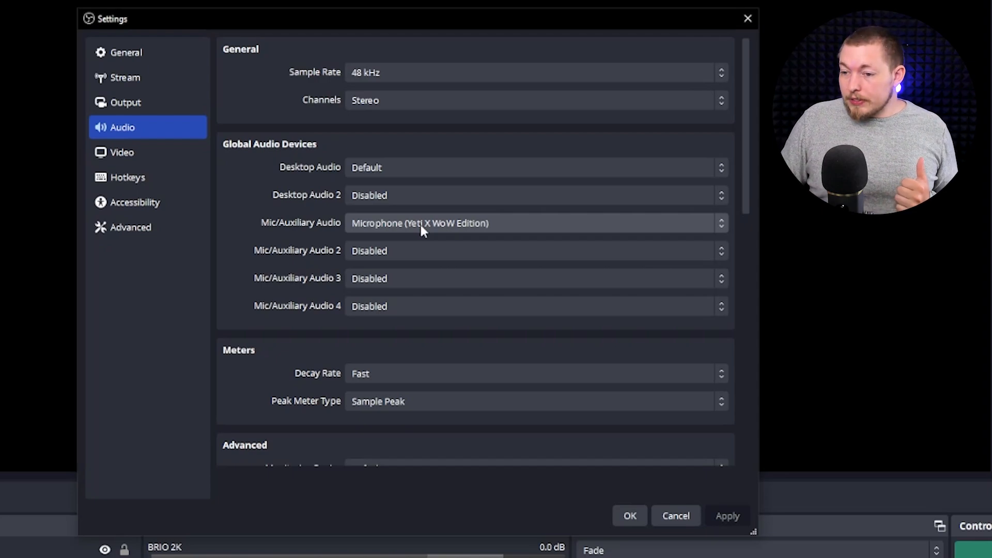
Step: Try an output (scaled) resolution of 1280x720 in the video settings, and set it back to 1920x1080
{"action": "left_click", "coordinate": [153, 156]}
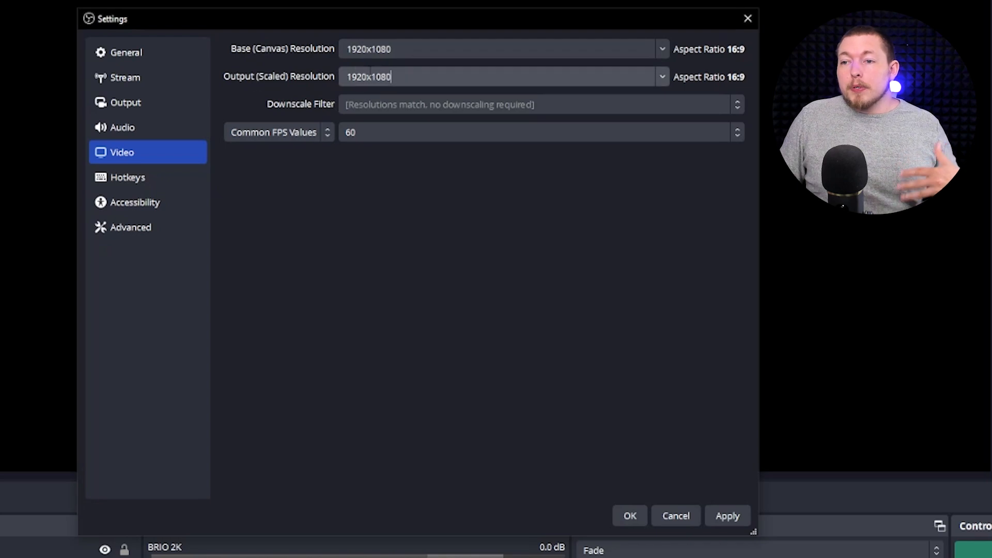
{"action": "left_click", "coordinate": [661, 77]}
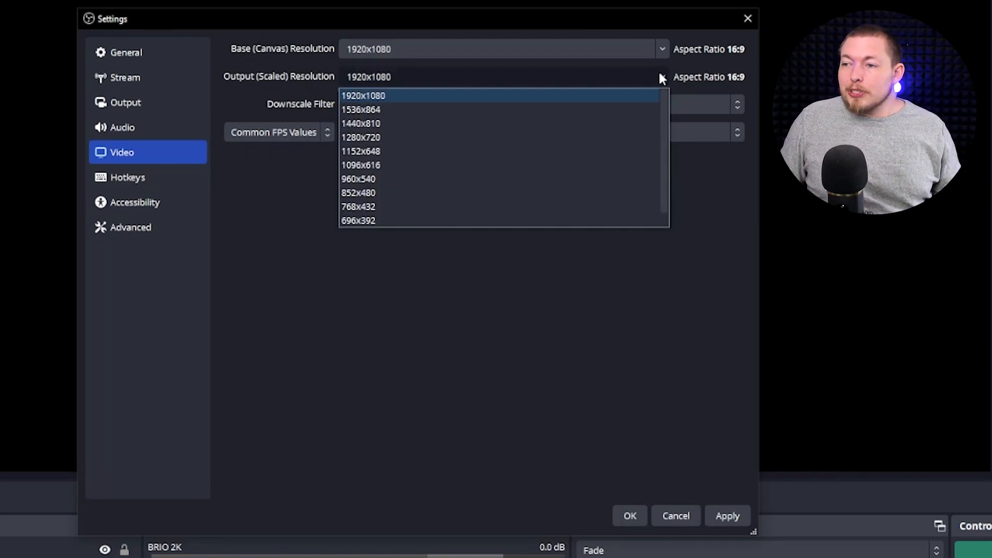
{"action": "left_click", "coordinate": [430, 137]}
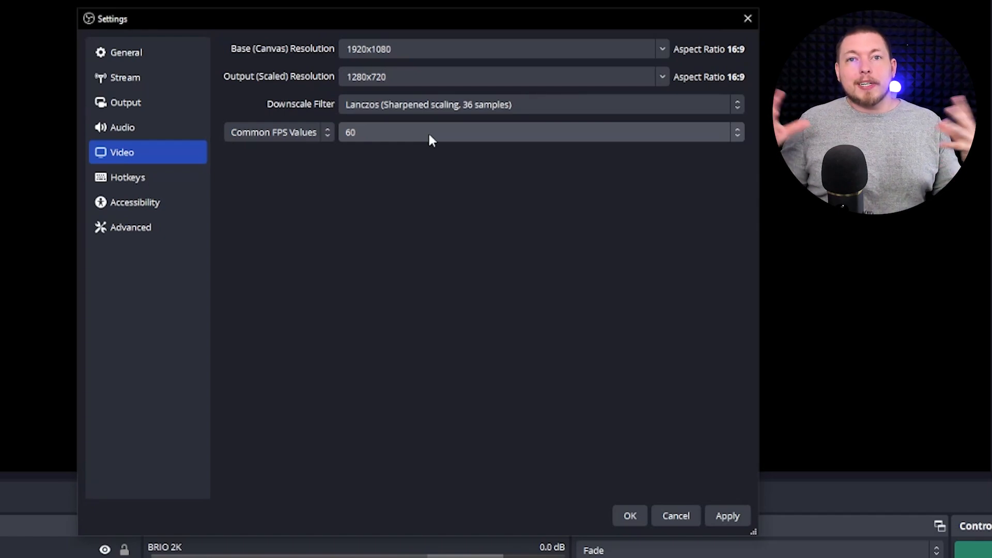
{"action": "left_click", "coordinate": [662, 76]}
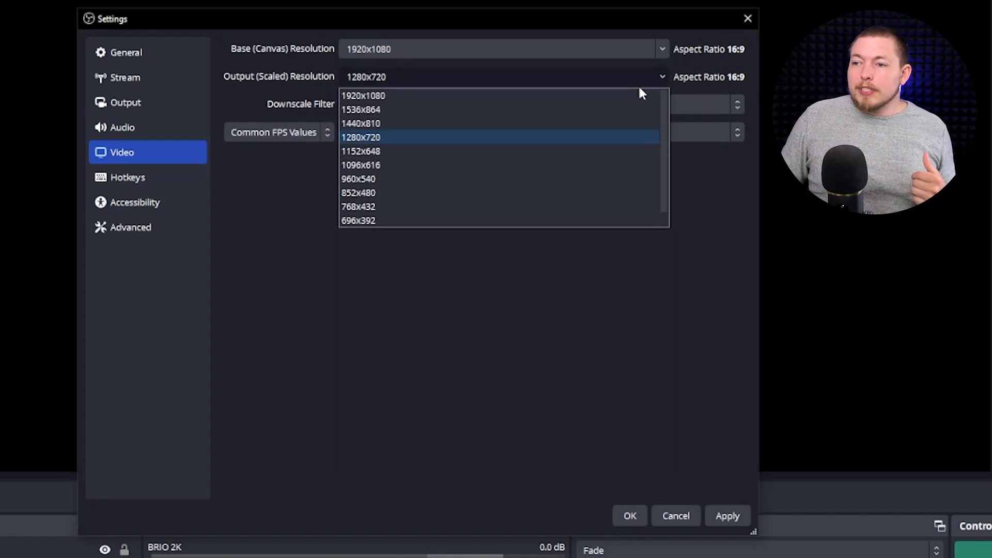
{"action": "left_click", "coordinate": [577, 98]}
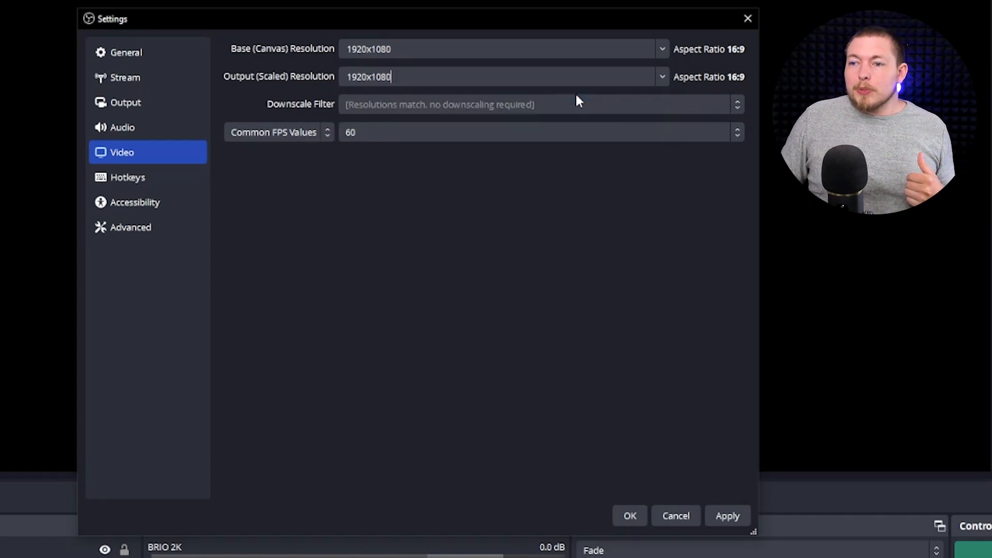
Step: Look over the common FPS values, keep 60, and apply and close the settings
{"action": "left_click", "coordinate": [449, 132]}
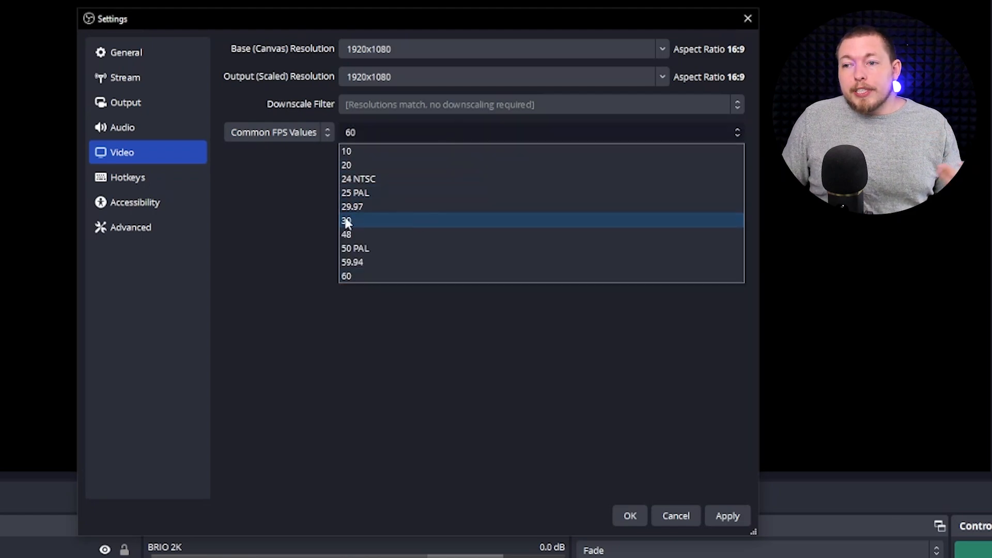
{"action": "left_click", "coordinate": [314, 215]}
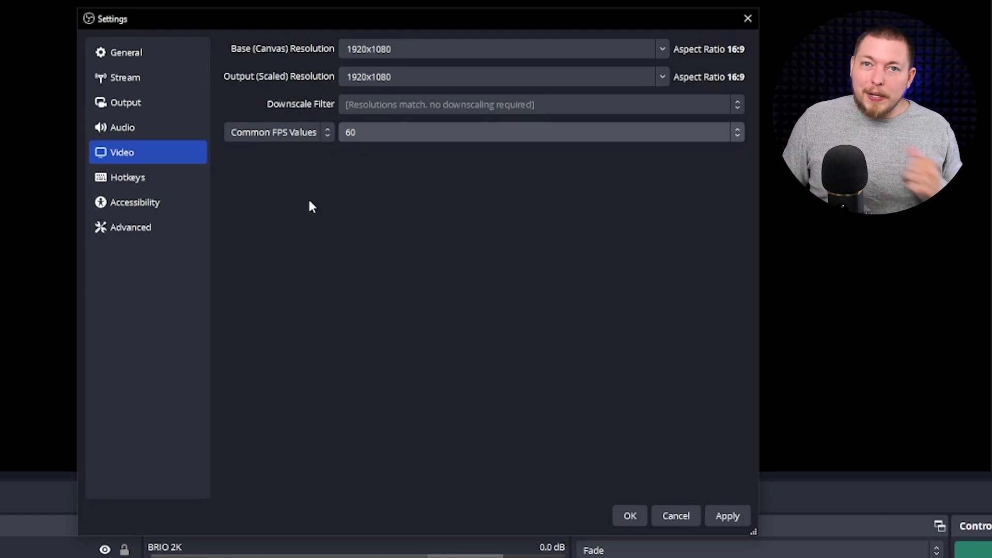
{"action": "left_click", "coordinate": [716, 514]}
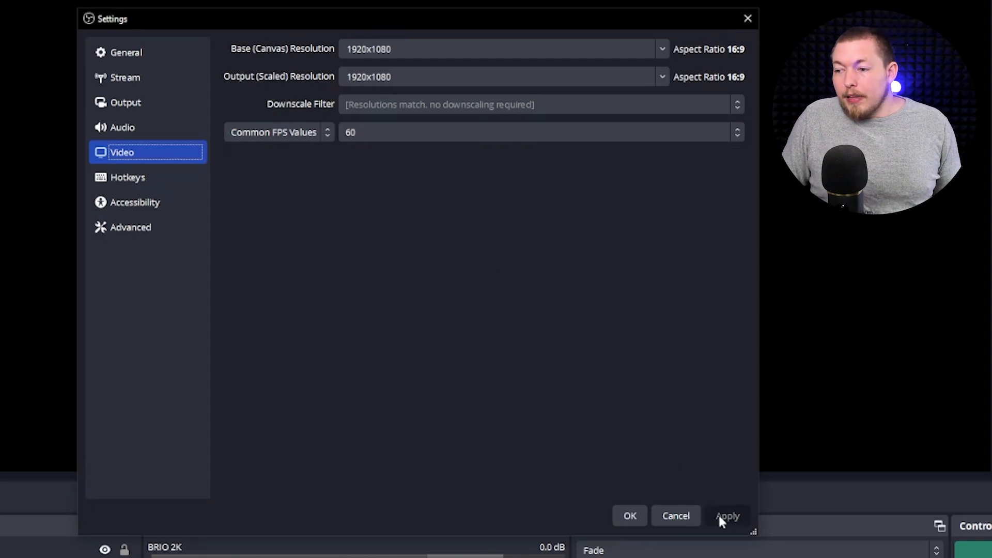
{"action": "left_click", "coordinate": [630, 517]}
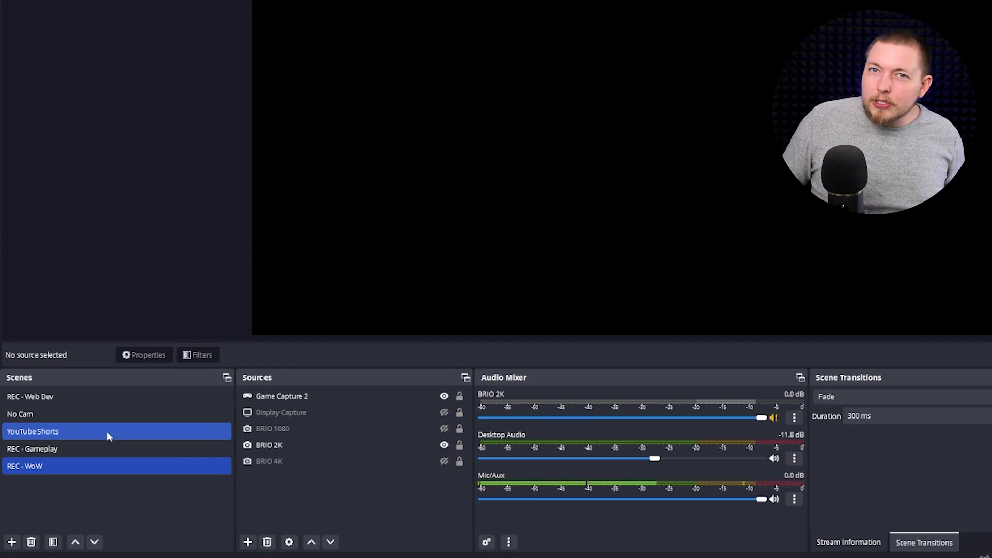
Step: Add a new scene named "Streaming"
{"action": "left_click", "coordinate": [65, 511]}
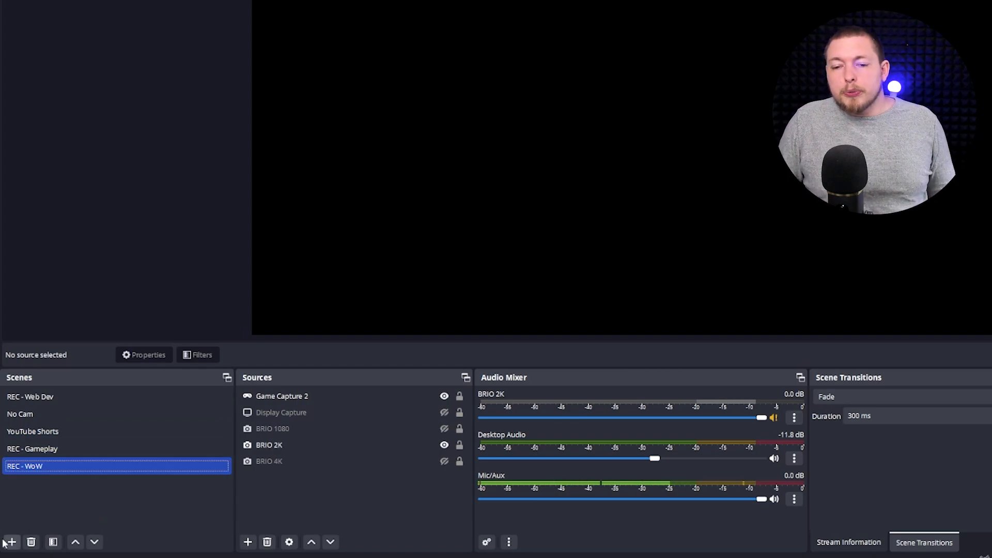
{"action": "left_click", "coordinate": [12, 542]}
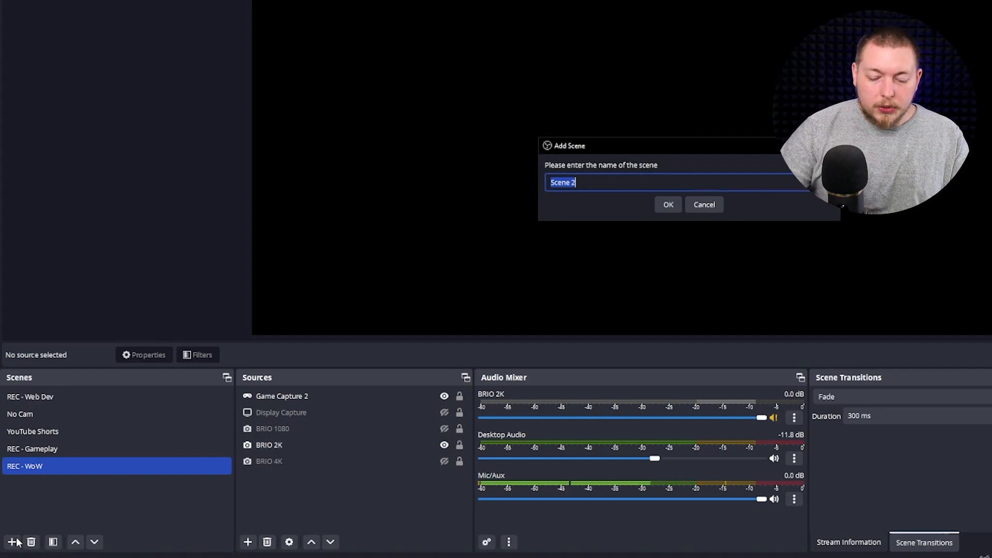
{"action": "type", "text": "Streaming"}
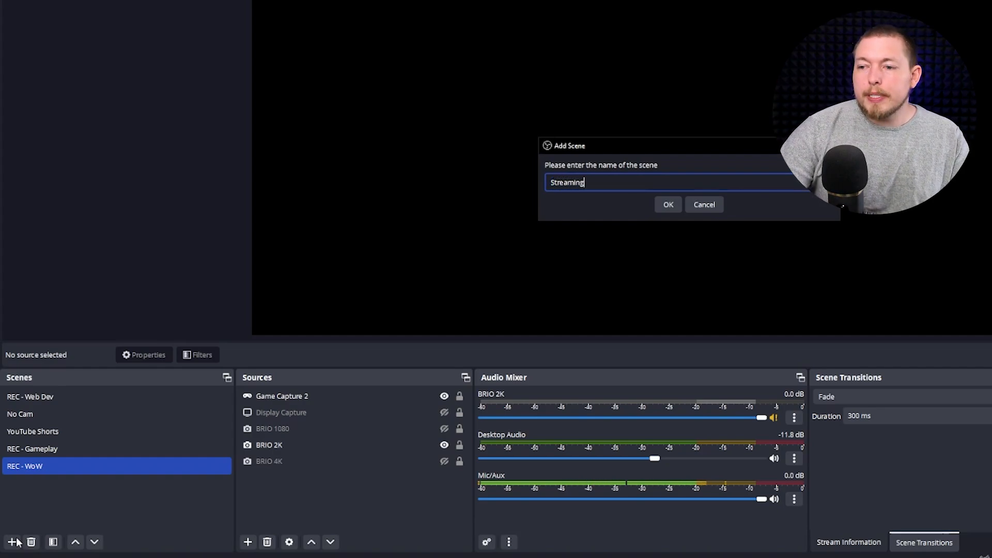
{"action": "key", "text": "Return"}
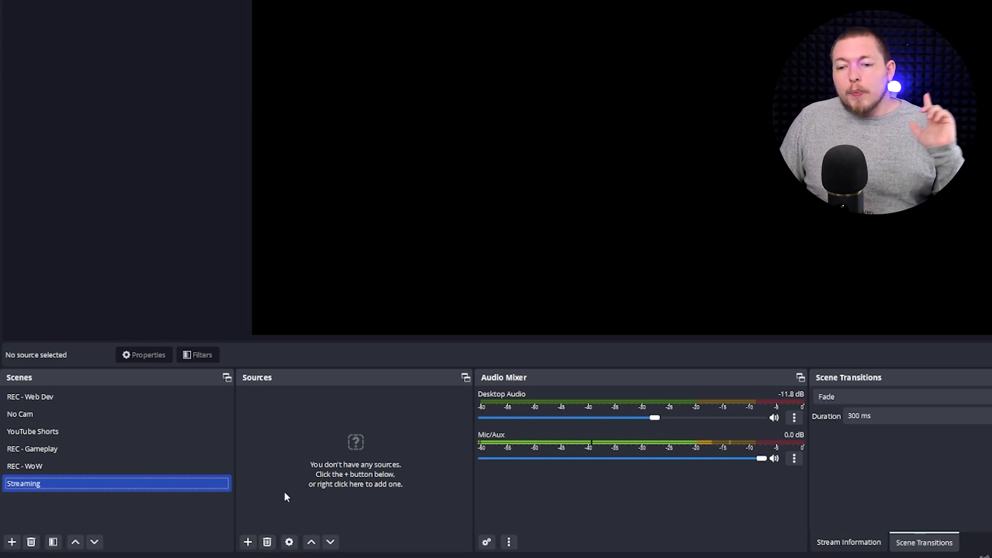
Step: Create a new Display Capture source in the Streaming scene, accepting the suggested source name
{"action": "left_click", "coordinate": [249, 541]}
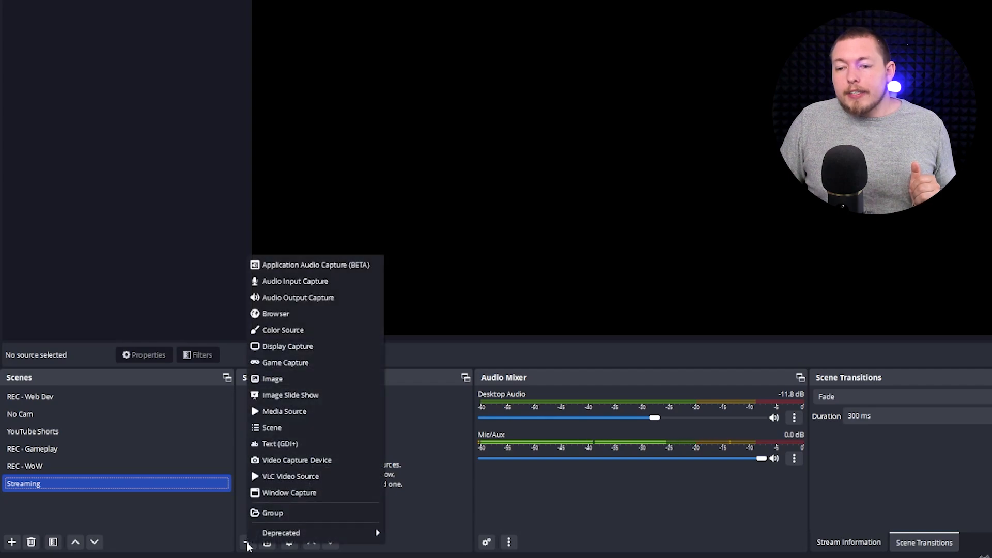
{"action": "left_click", "coordinate": [305, 349]}
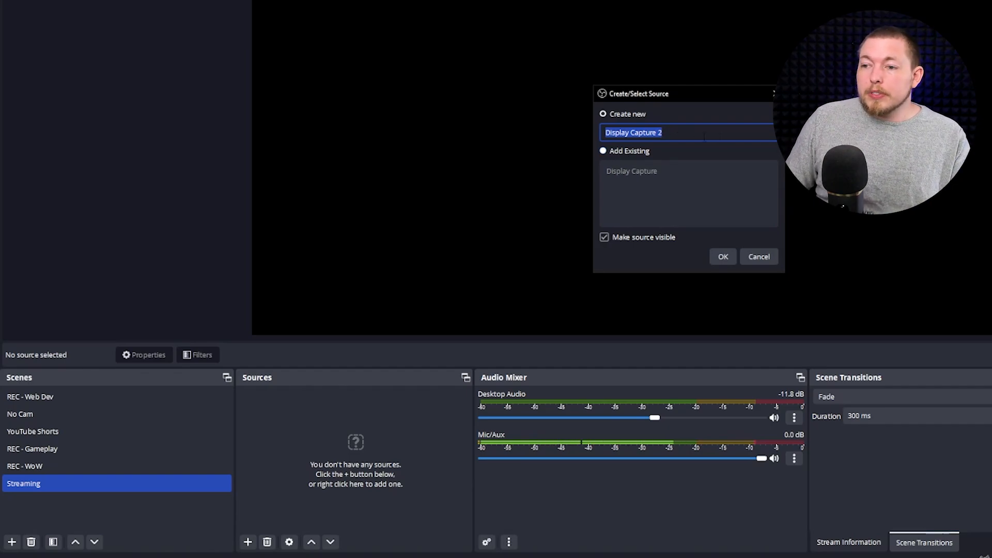
{"action": "left_click", "coordinate": [722, 256]}
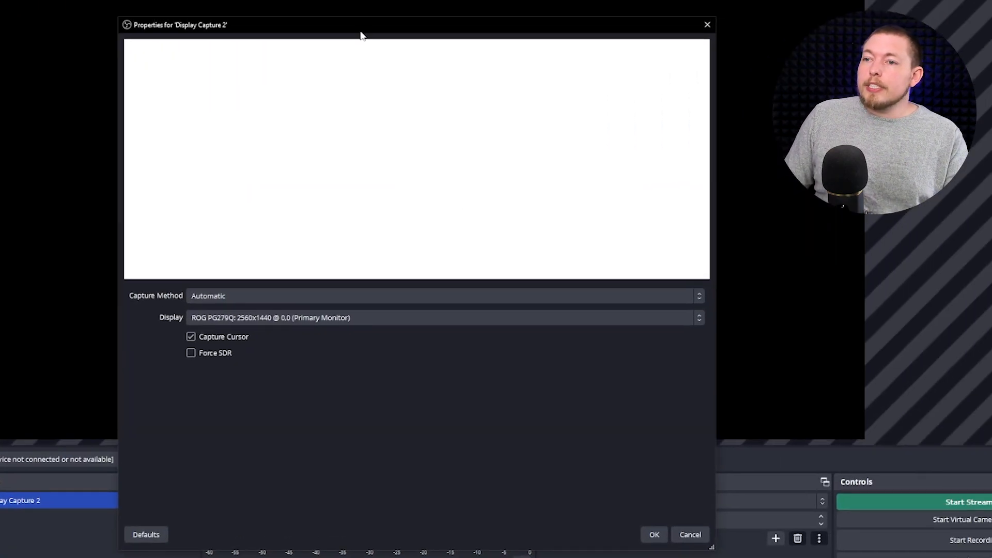
Step: Review the capture method and display options, and confirm the source with Automatic capture of the ROG PG279Q primary monitor
{"action": "left_click_drag", "start_coordinate": [364, 24], "coordinate": [494, 1]}
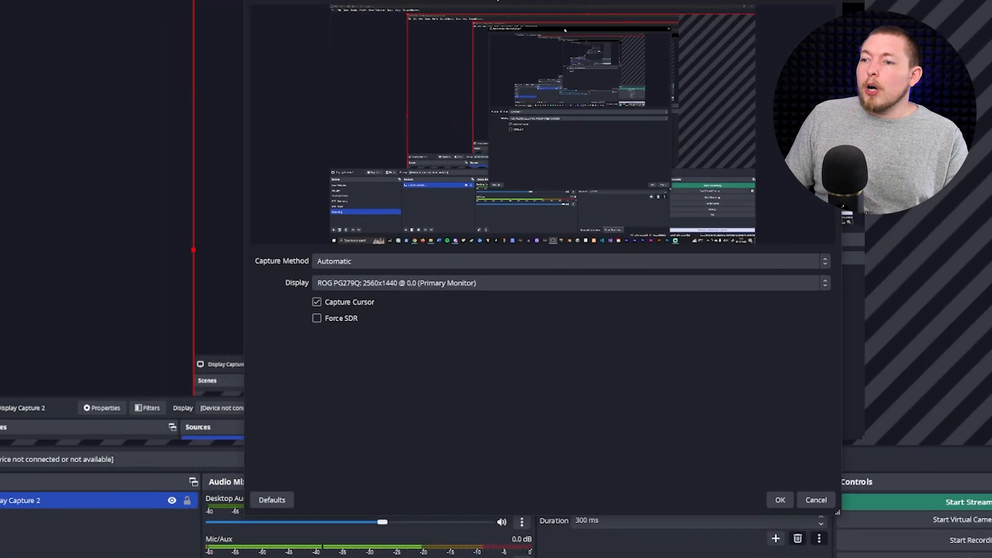
{"action": "left_click", "coordinate": [395, 263]}
{"action": "left_click", "coordinate": [404, 277]}
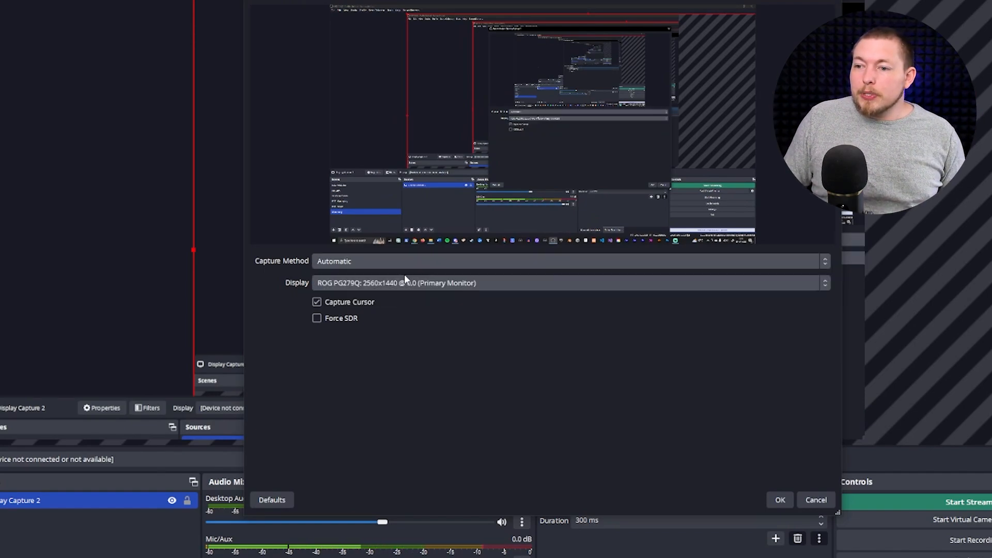
{"action": "left_click", "coordinate": [419, 284]}
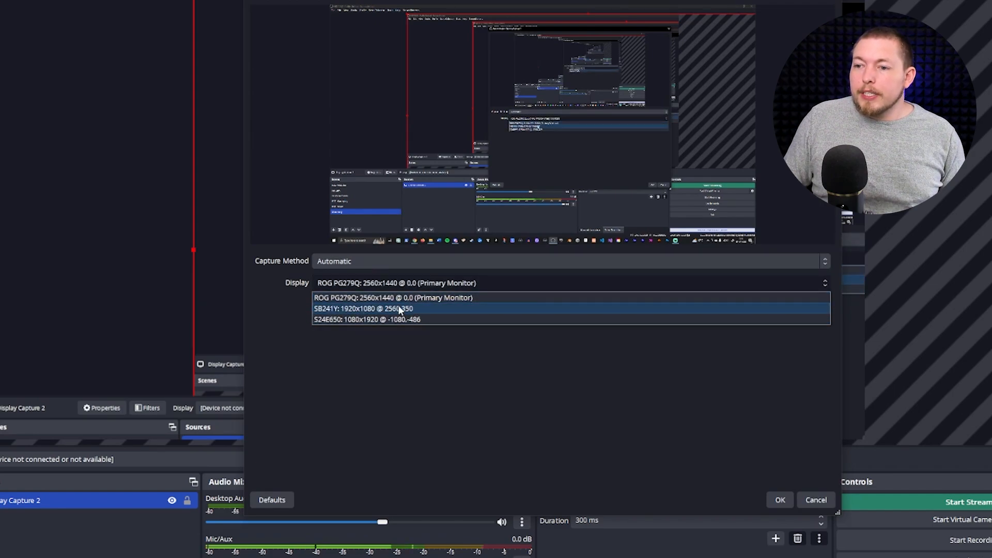
{"action": "left_click", "coordinate": [272, 320]}
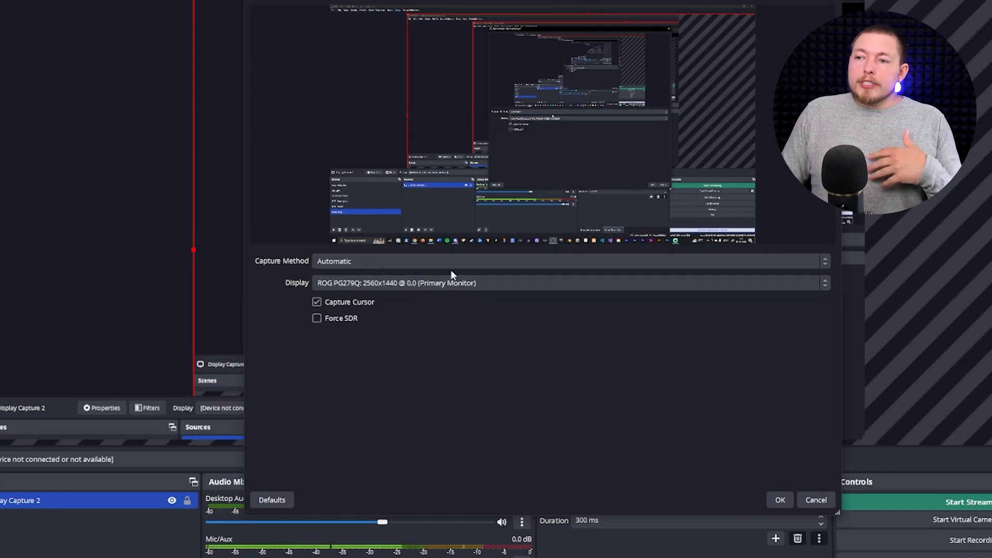
{"action": "left_click", "coordinate": [780, 499]}
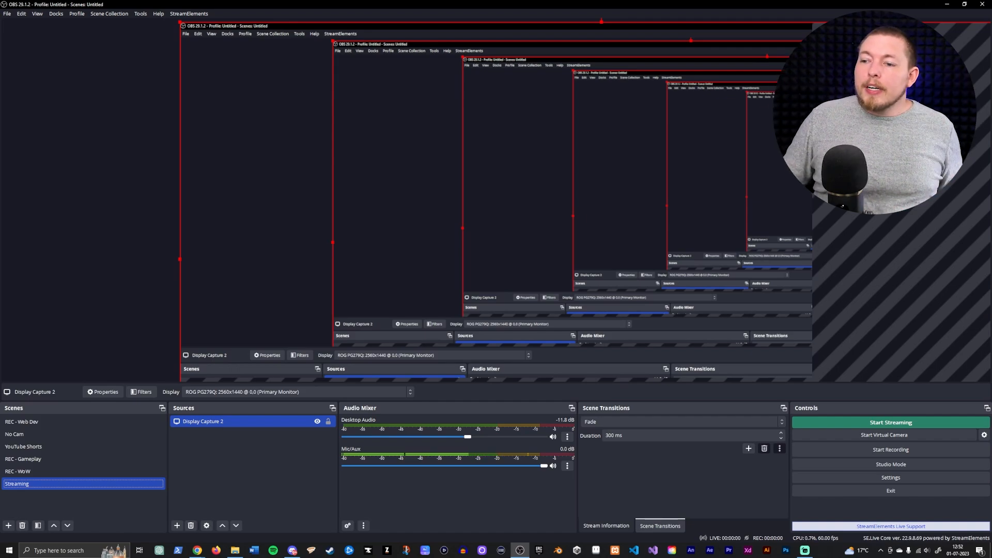
Step: Fit the Display Capture 2 source to the screen and deselect it
{"action": "right_click", "coordinate": [246, 422]}
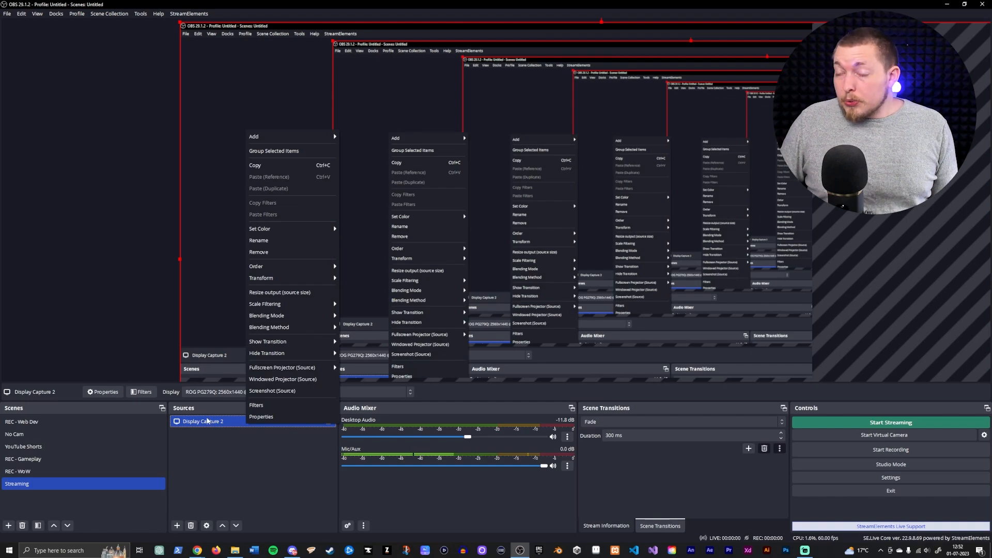
{"action": "mouse_move", "coordinate": [279, 281]}
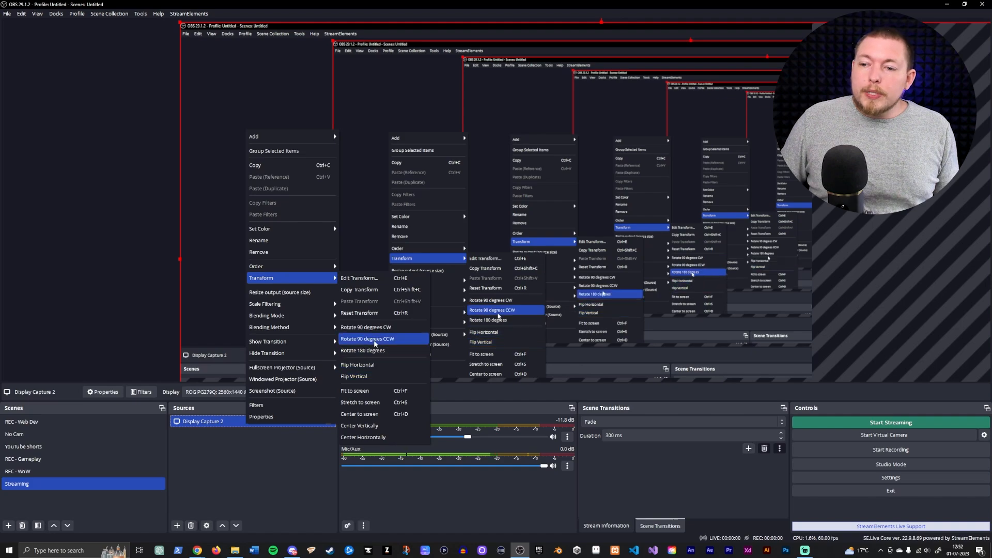
{"action": "left_click", "coordinate": [378, 391]}
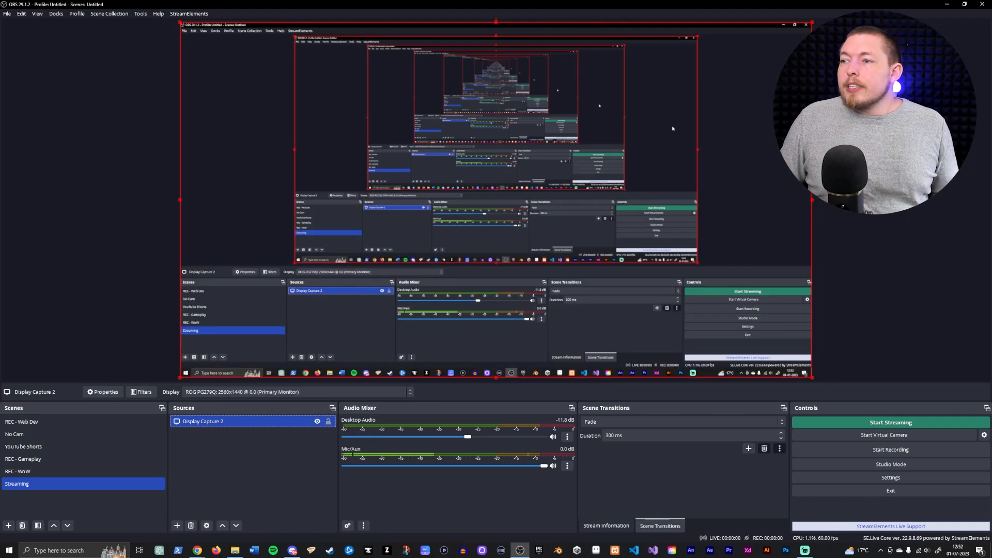
{"action": "left_click", "coordinate": [733, 113]}
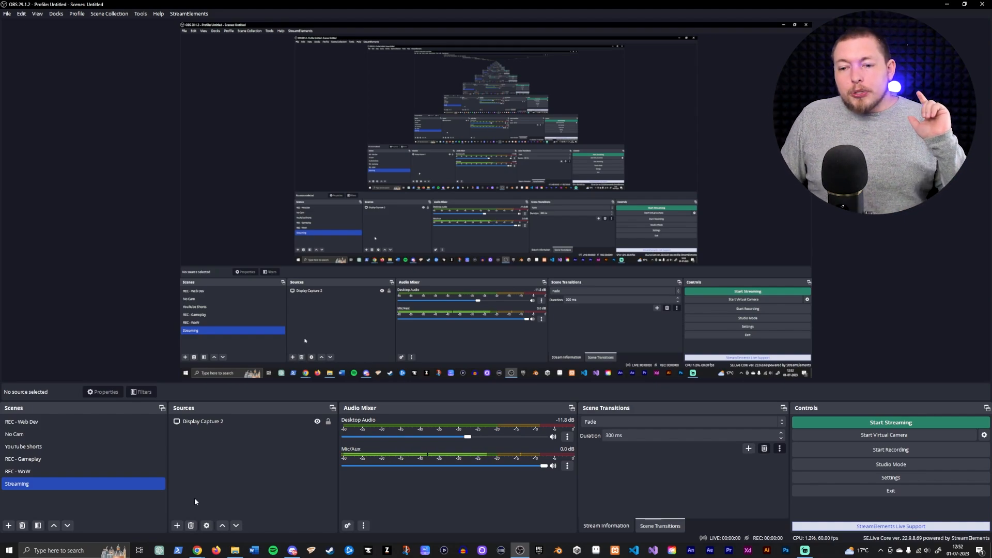
Step: Add a new Game Capture source to the Streaming scene, keeping the mode Capture any fullscreen application
{"action": "left_click", "coordinate": [177, 525]}
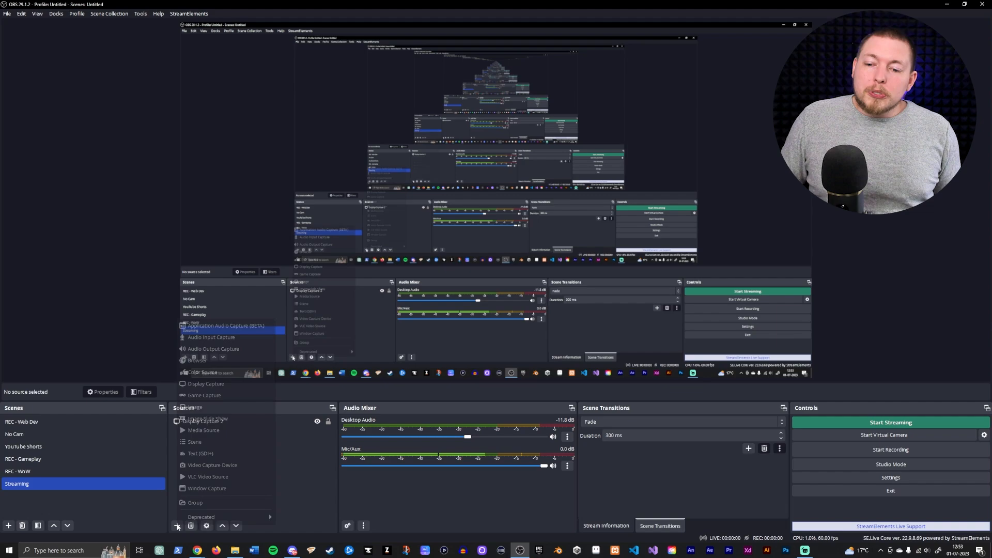
{"action": "left_click", "coordinate": [211, 396]}
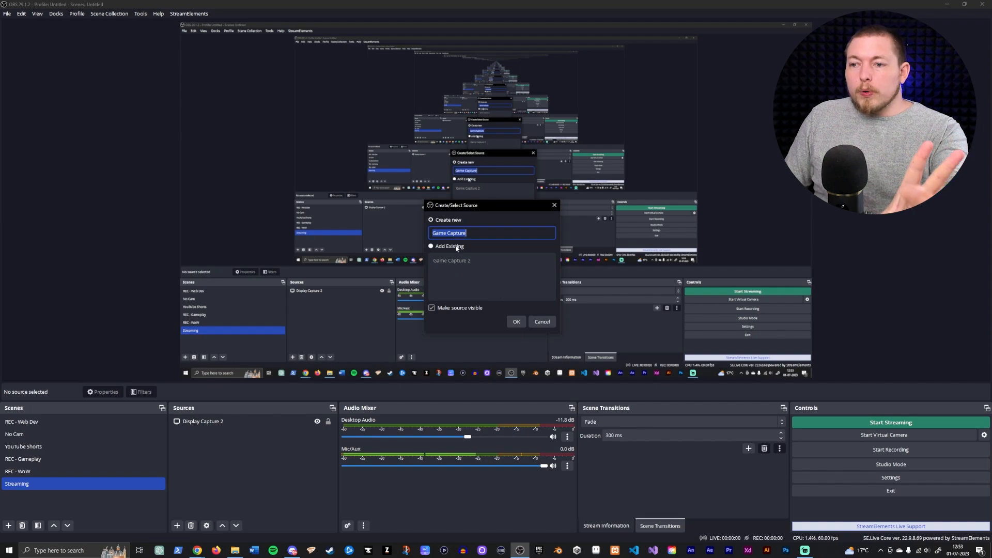
{"action": "left_click", "coordinate": [516, 323]}
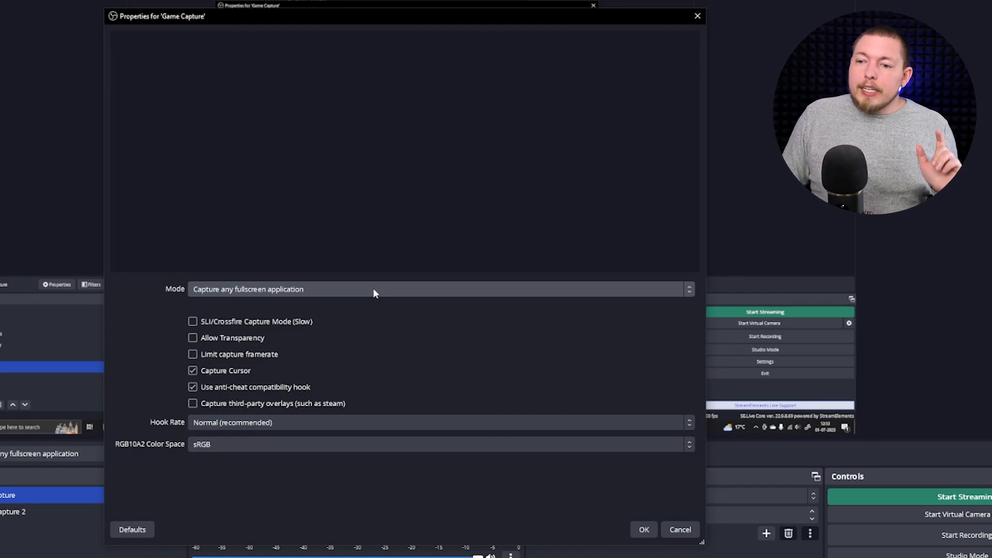
{"action": "left_click", "coordinate": [373, 288]}
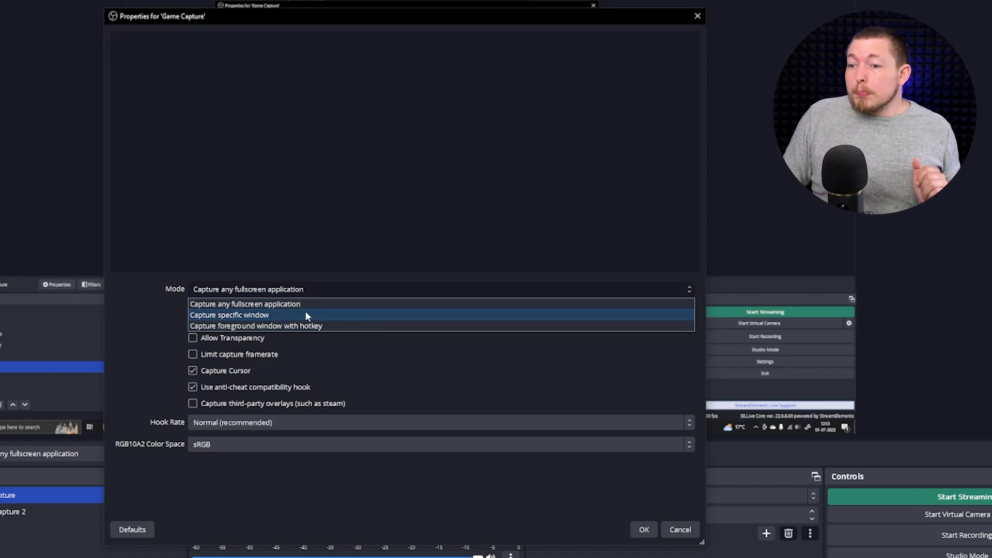
{"action": "left_click", "coordinate": [386, 288]}
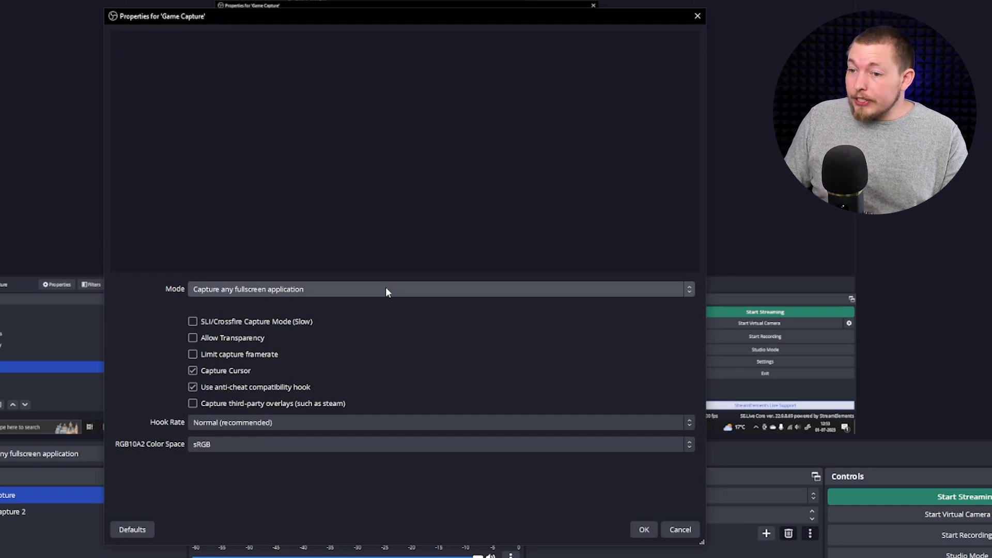
{"action": "left_click", "coordinate": [643, 530]}
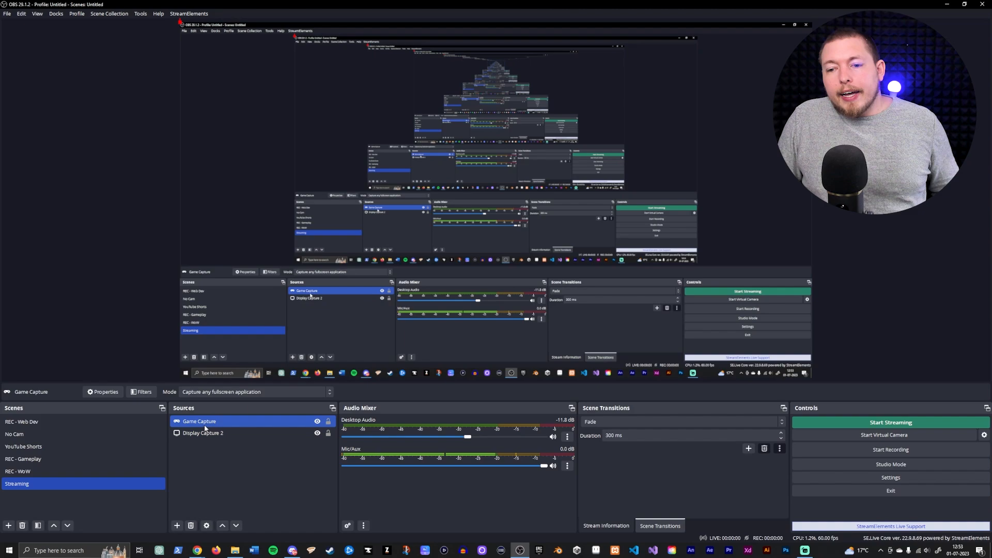
Step: Hide the Display Capture 2 source in the Streaming scene and clear the source selection
{"action": "left_click", "coordinate": [212, 434], "text": "ctrl"}
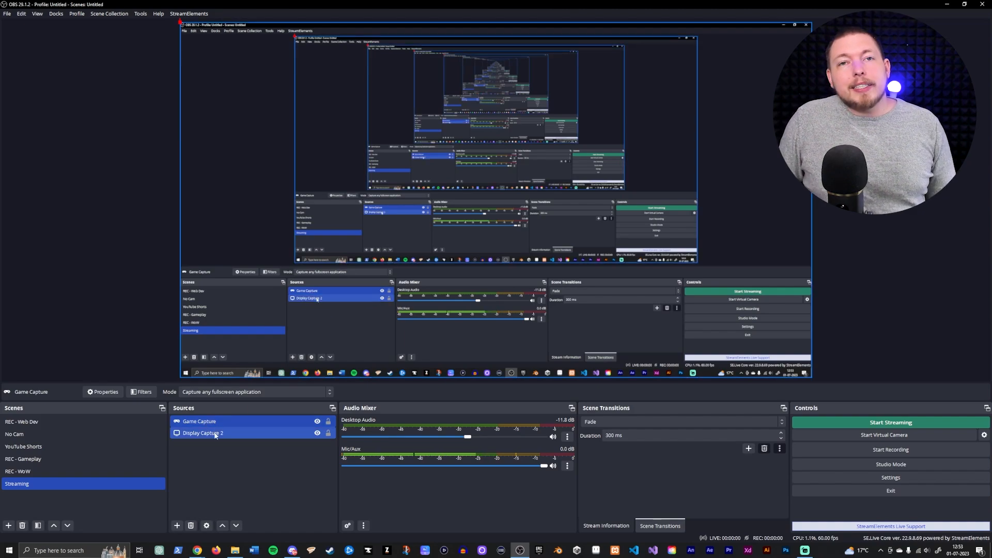
{"action": "left_click", "coordinate": [216, 436], "text": "ctrl"}
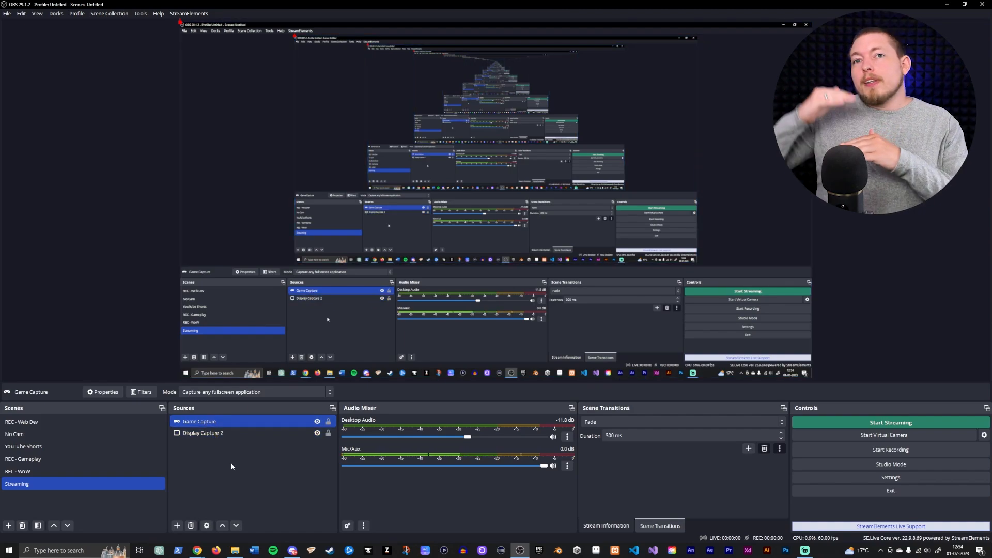
{"action": "left_click", "coordinate": [203, 434], "text": "ctrl"}
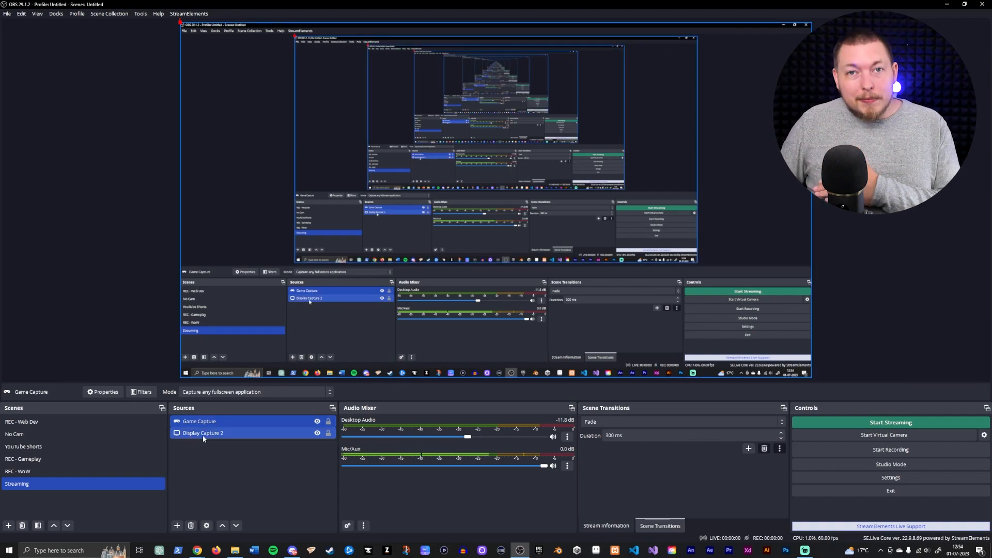
{"action": "left_click", "coordinate": [317, 433]}
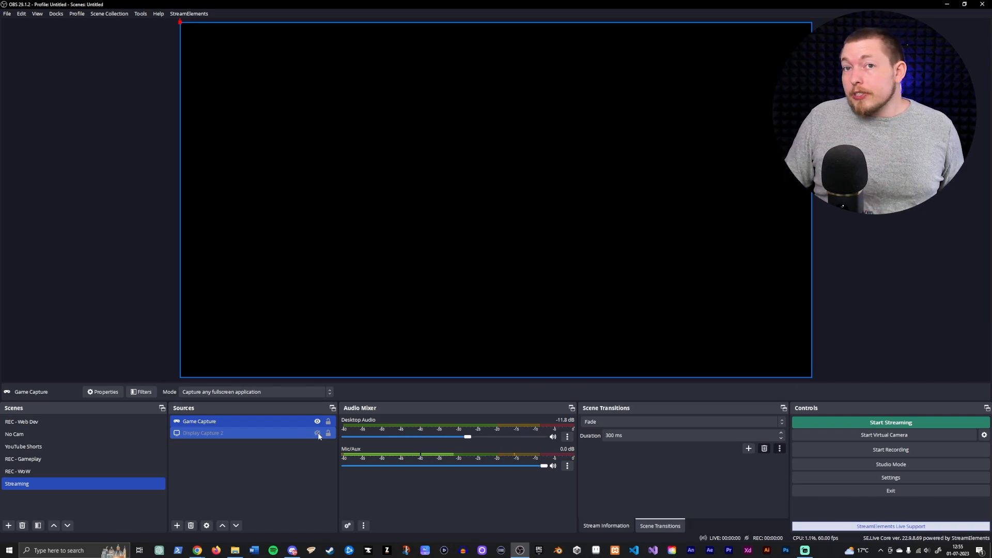
{"action": "left_click", "coordinate": [296, 476]}
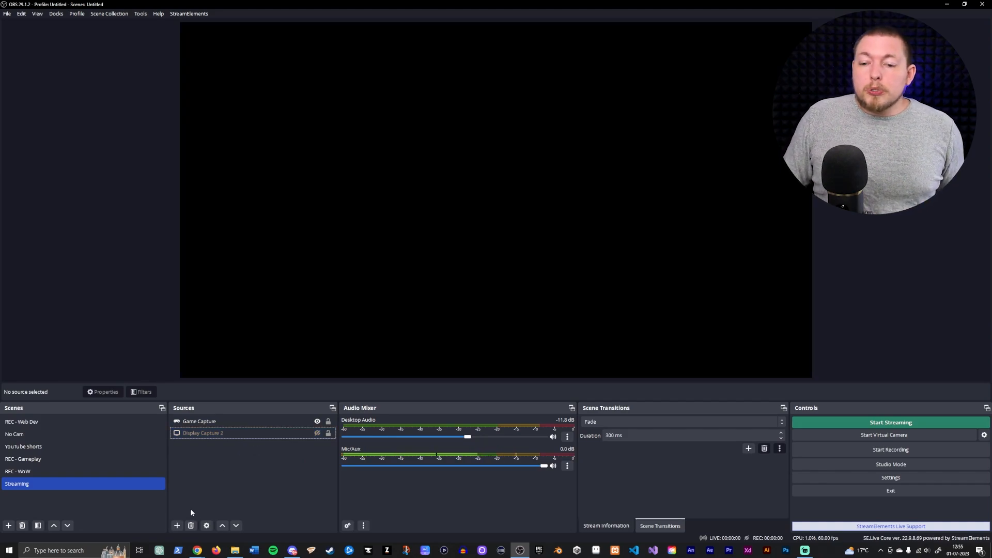
Step: Create a new Video Capture Device source using the Logitech BRIO, with Deactivate when not showing enabled
{"action": "left_click", "coordinate": [178, 526]}
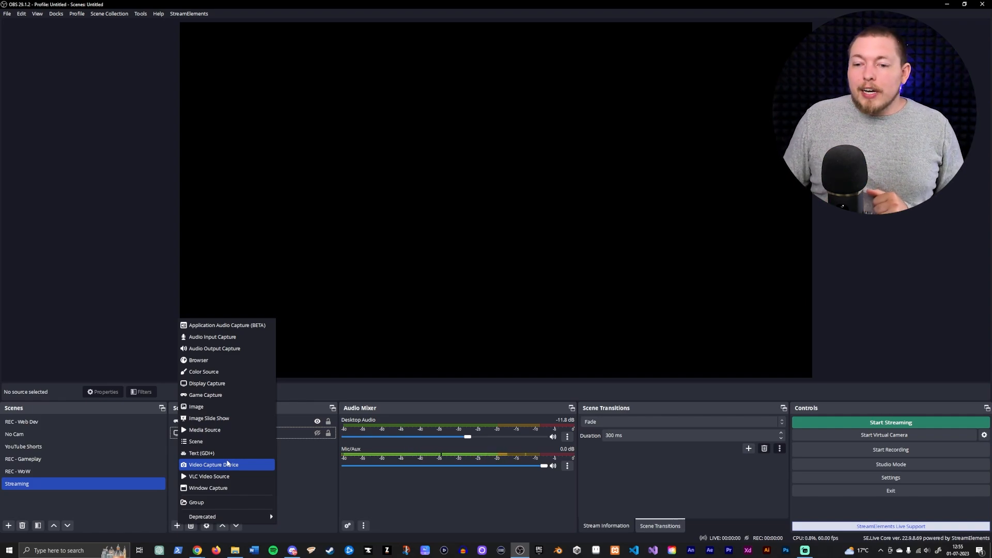
{"action": "left_click", "coordinate": [223, 465]}
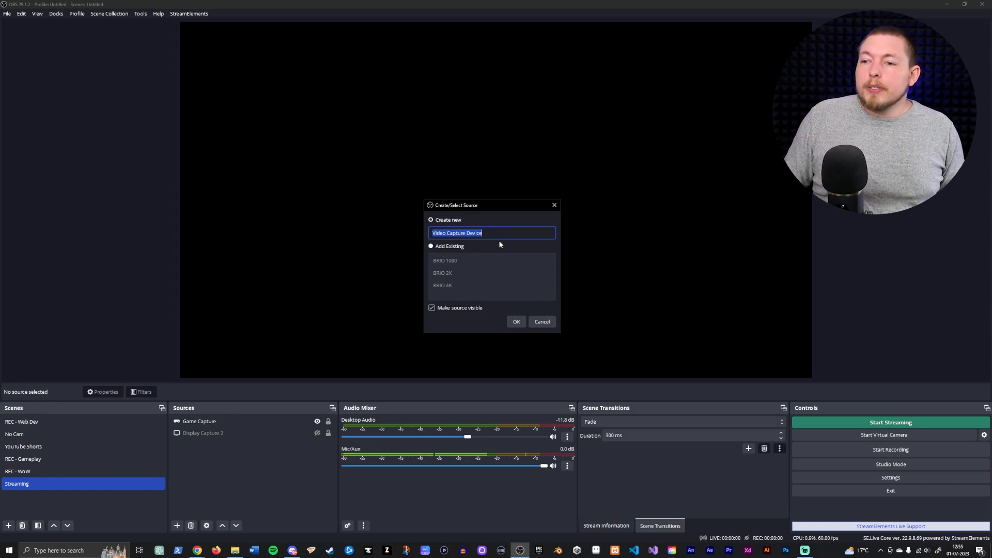
{"action": "left_click", "coordinate": [515, 320]}
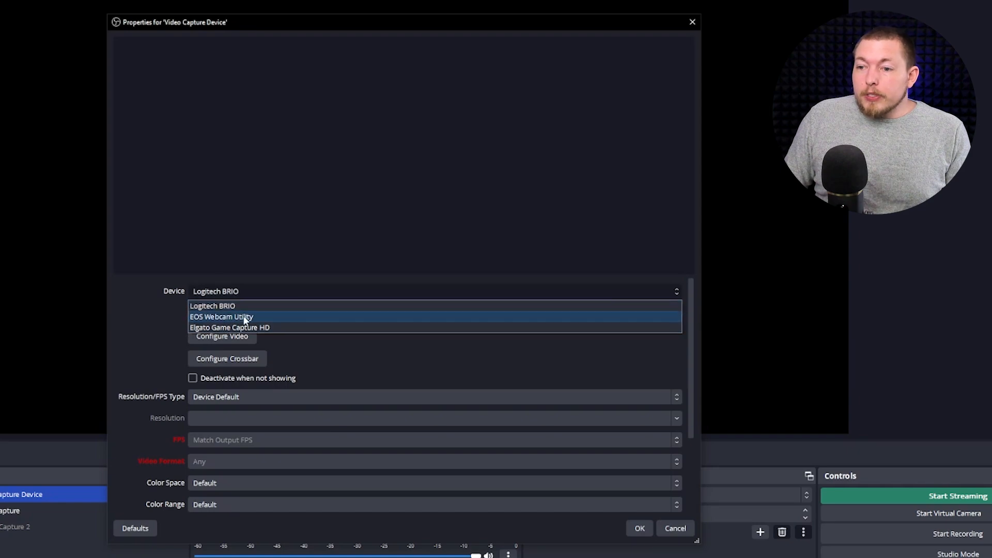
{"action": "left_click", "coordinate": [142, 318]}
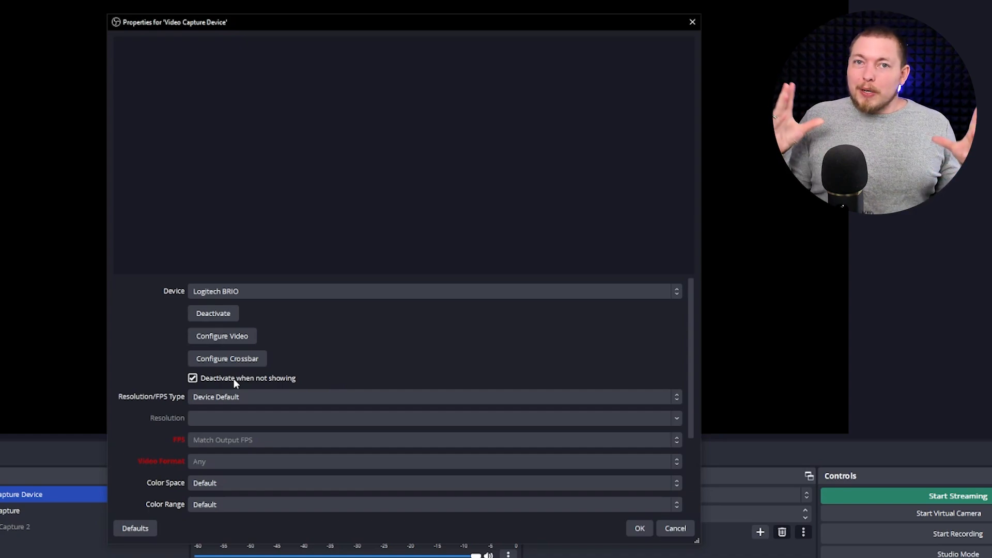
Step: Set the webcam's Resolution/FPS Type to Custom, with a resolution of 1280x720 and 60 FPS
{"action": "left_click", "coordinate": [295, 397]}
{"action": "left_click", "coordinate": [271, 422]}
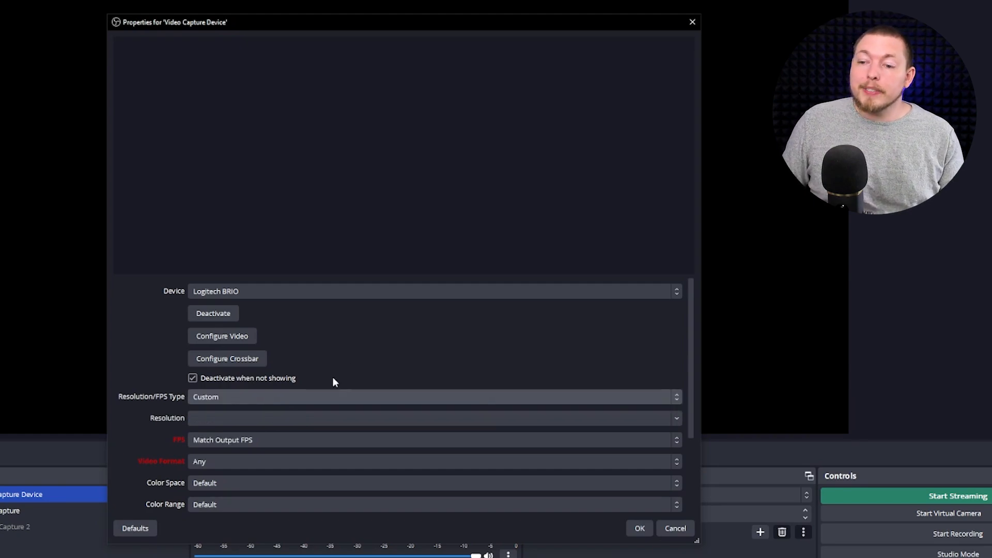
{"action": "left_click", "coordinate": [677, 416]}
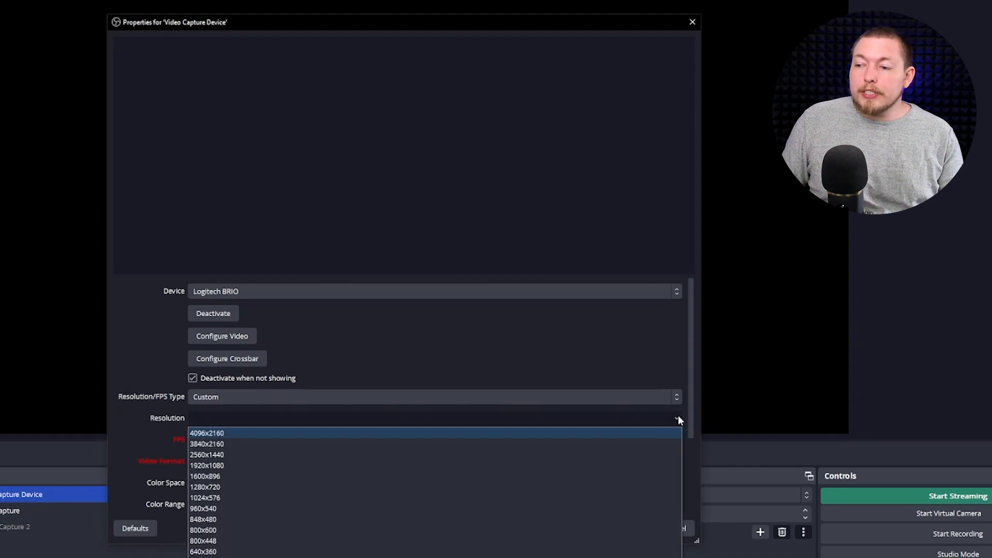
{"action": "left_click", "coordinate": [240, 488]}
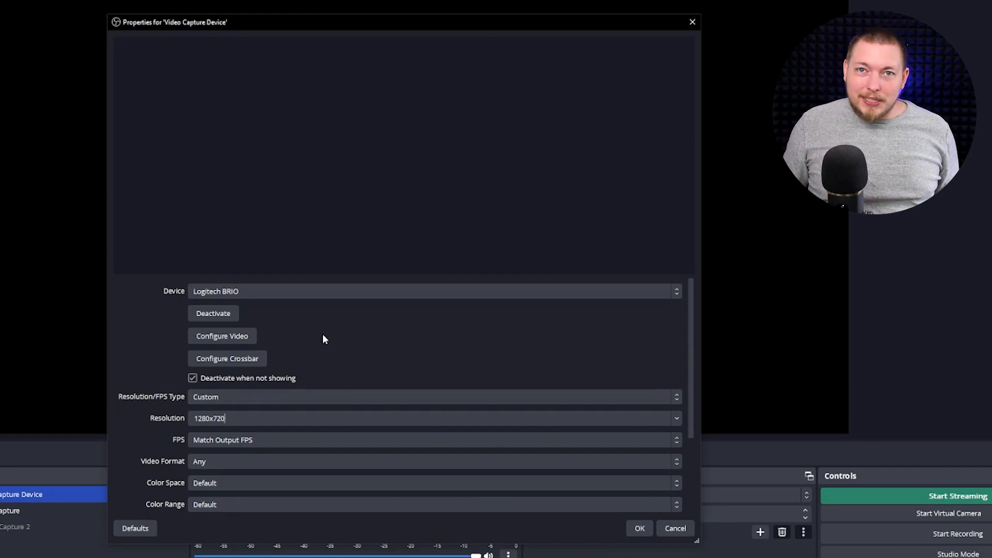
{"action": "left_click", "coordinate": [676, 438]}
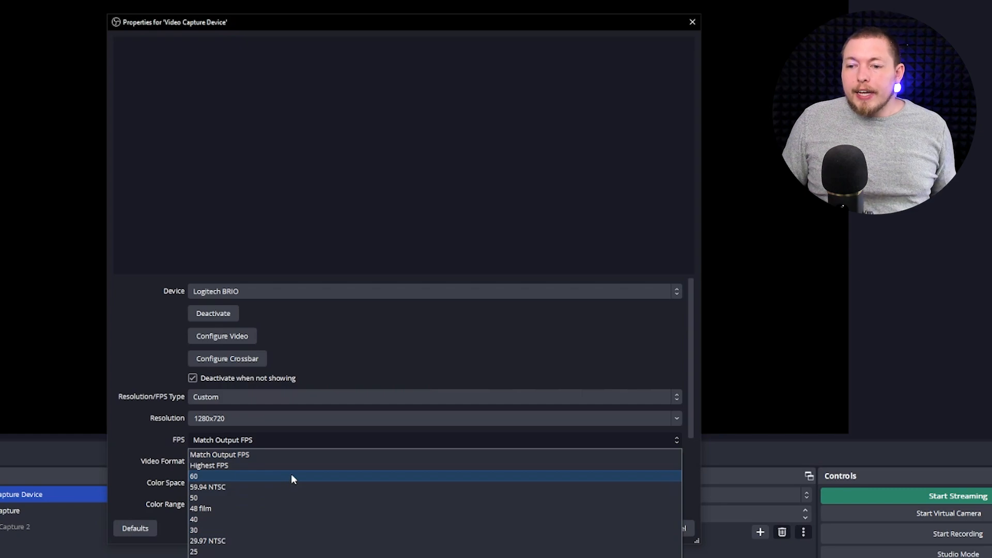
{"action": "left_click", "coordinate": [290, 476]}
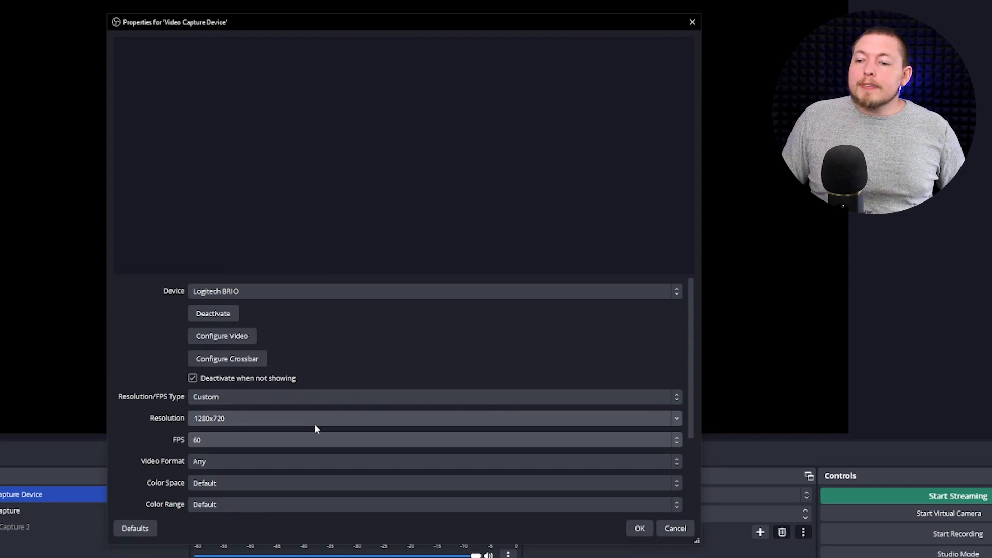
Step: Set the Video Capture Device's Color Range to Full
{"action": "scroll", "coordinate": [269, 429], "scroll_direction": "down", "scroll_amount": 2}
{"action": "scroll", "coordinate": [157, 434], "scroll_direction": "down", "scroll_amount": 1}
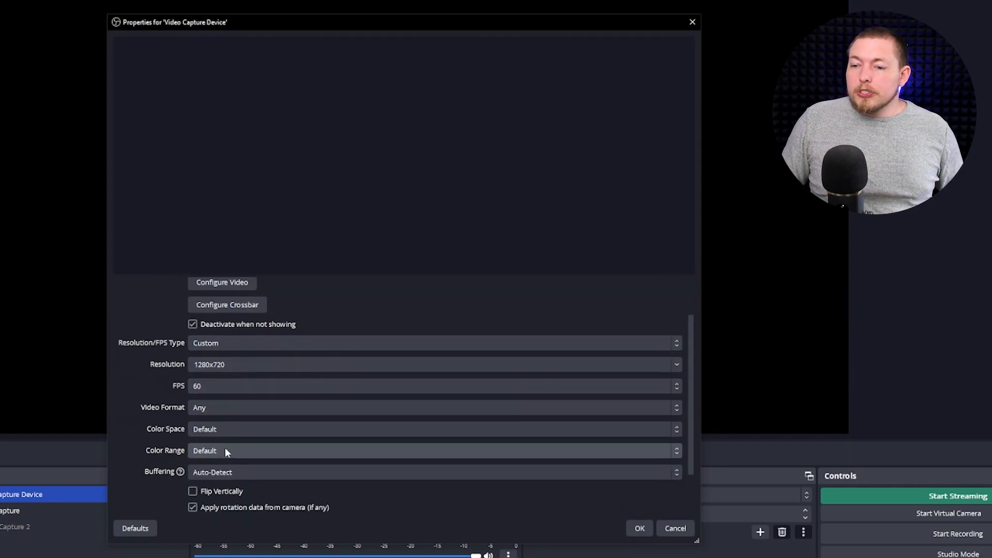
{"action": "scroll", "coordinate": [180, 447], "scroll_direction": "down", "scroll_amount": 1}
{"action": "scroll", "coordinate": [141, 450], "scroll_direction": "down", "scroll_amount": 2}
{"action": "left_click", "coordinate": [224, 408]}
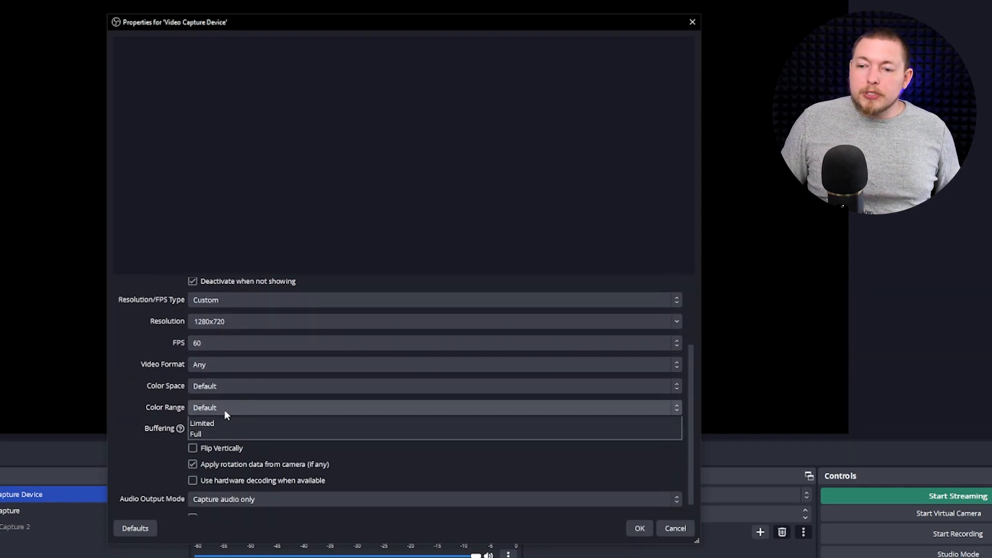
{"action": "left_click", "coordinate": [221, 444]}
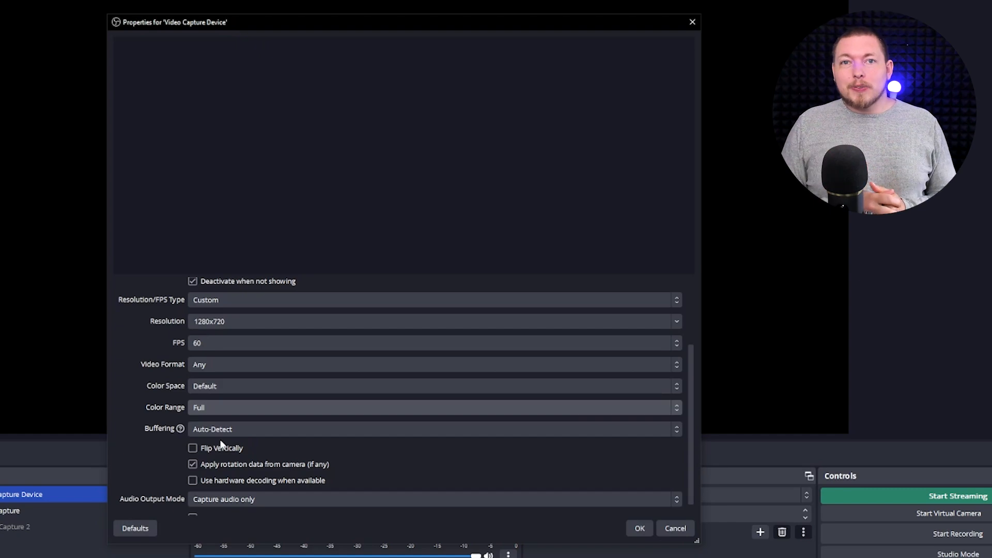
Step: Confirm the Video Capture Device properties and hide that source in the Streaming scene
{"action": "scroll", "coordinate": [157, 450], "scroll_direction": "up", "scroll_amount": 1}
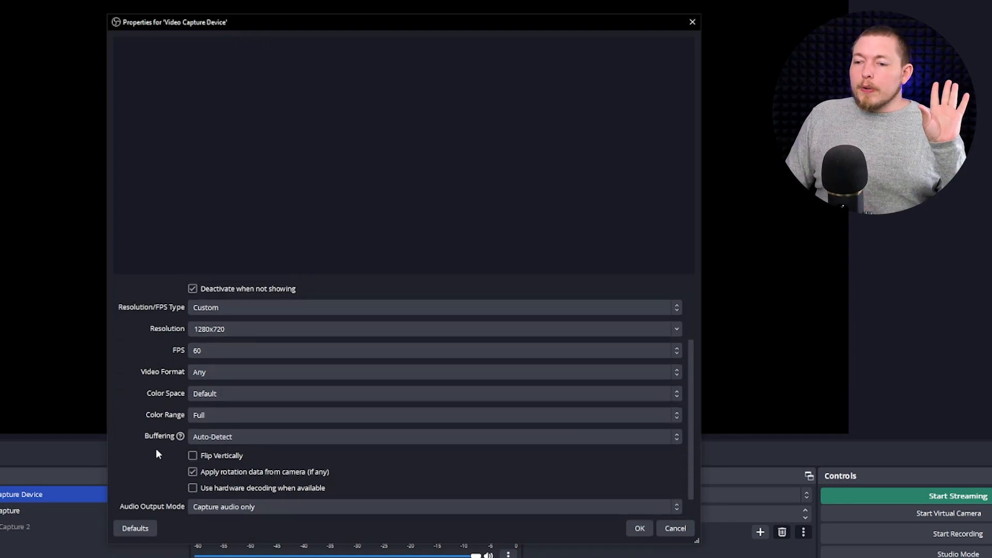
{"action": "left_click", "coordinate": [640, 528]}
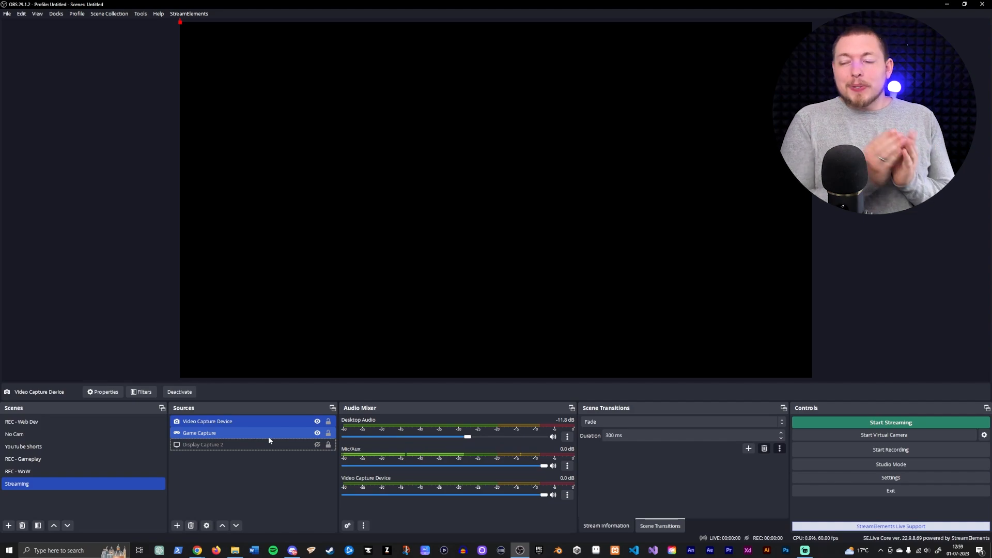
{"action": "left_click", "coordinate": [317, 425]}
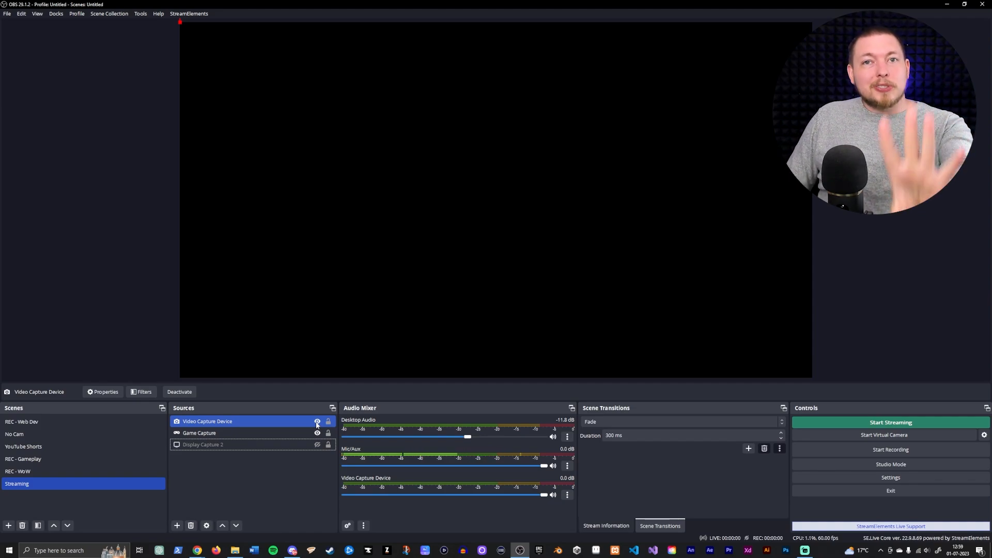
{"action": "left_click", "coordinate": [317, 423]}
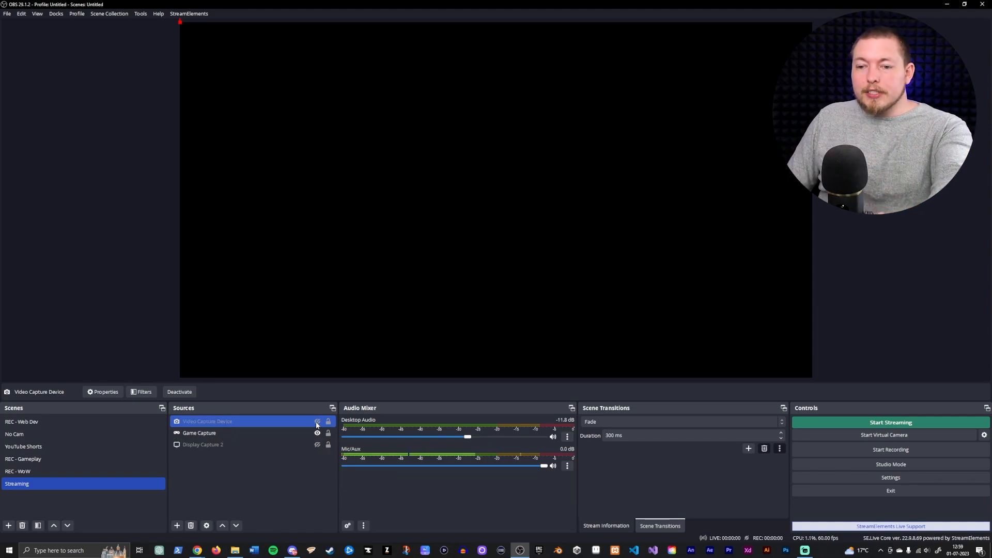
Step: Add a new Color Source in green #29826a, keeping its size of 1920 by 1080
{"action": "left_click", "coordinate": [176, 526]}
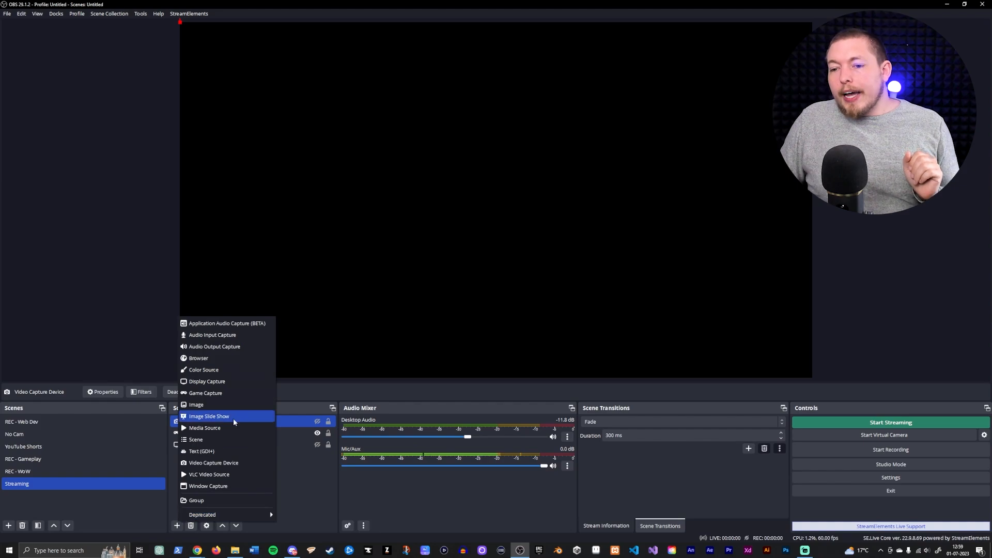
{"action": "left_click", "coordinate": [221, 370]}
{"action": "left_click", "coordinate": [515, 321]}
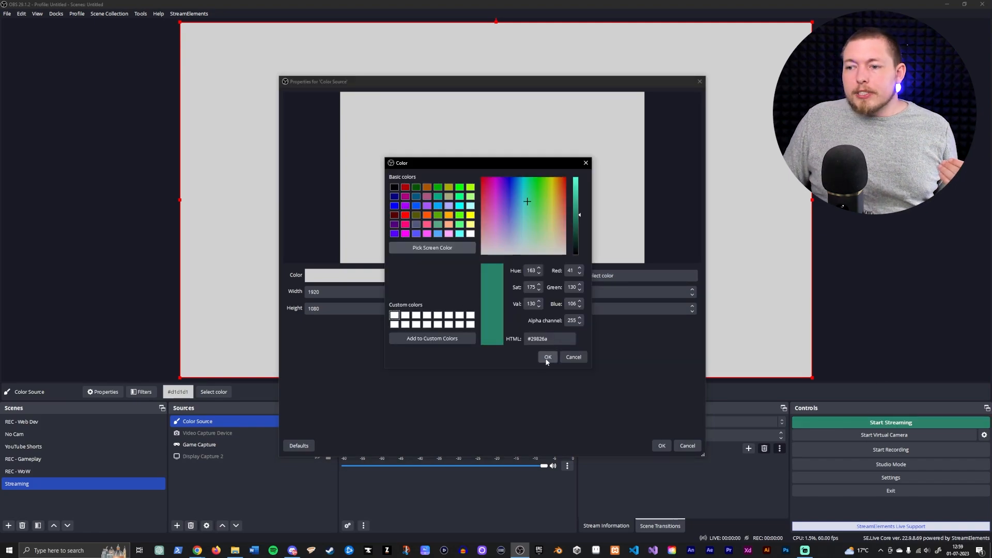
{"action": "left_click", "coordinate": [547, 358]}
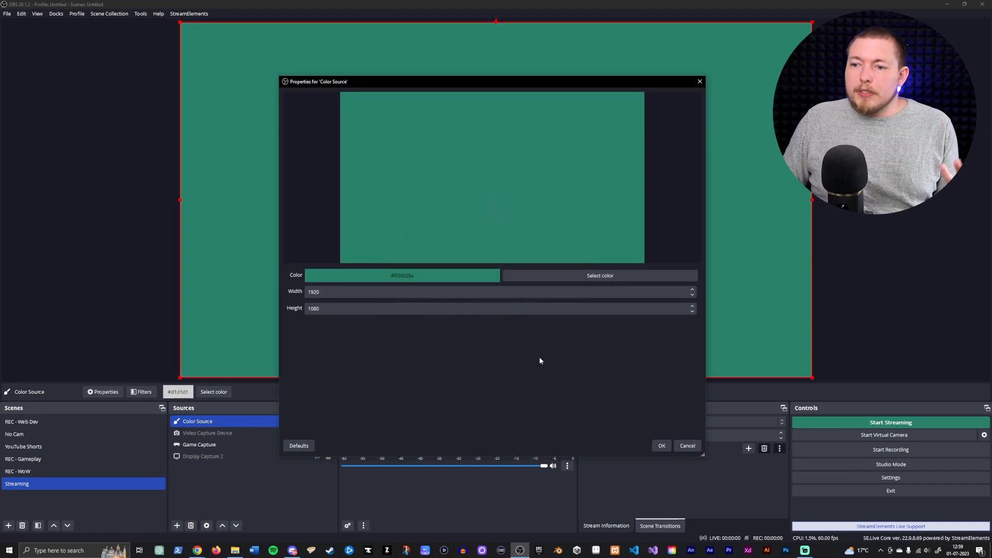
{"action": "left_click", "coordinate": [660, 450]}
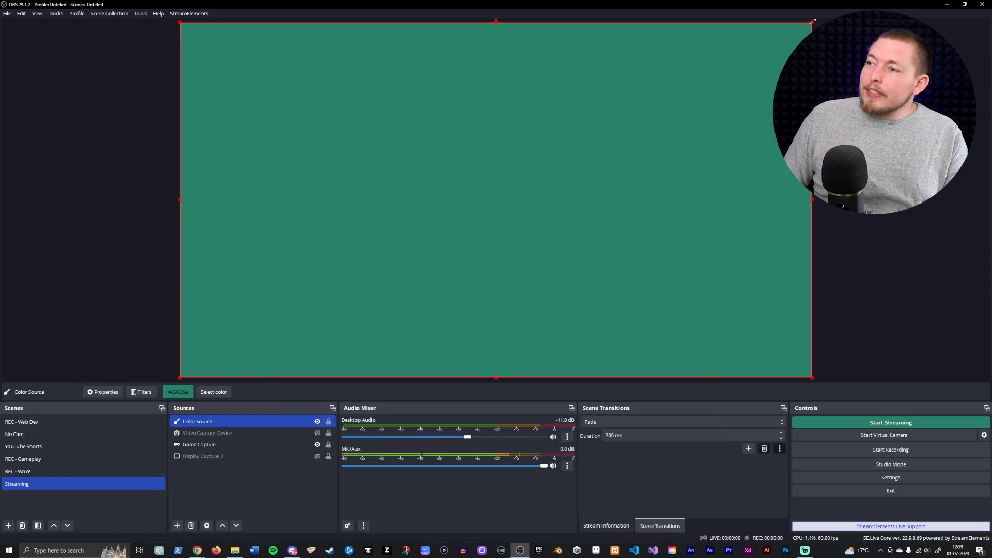
Step: Shrink the Color Source into the canvas's lower-left corner, about 728 px below the top edge and 1295 px from the right edge
{"action": "left_click_drag", "start_coordinate": [813, 22], "coordinate": [566, 161]}
{"action": "left_click_drag", "start_coordinate": [385, 160], "coordinate": [376, 180]}
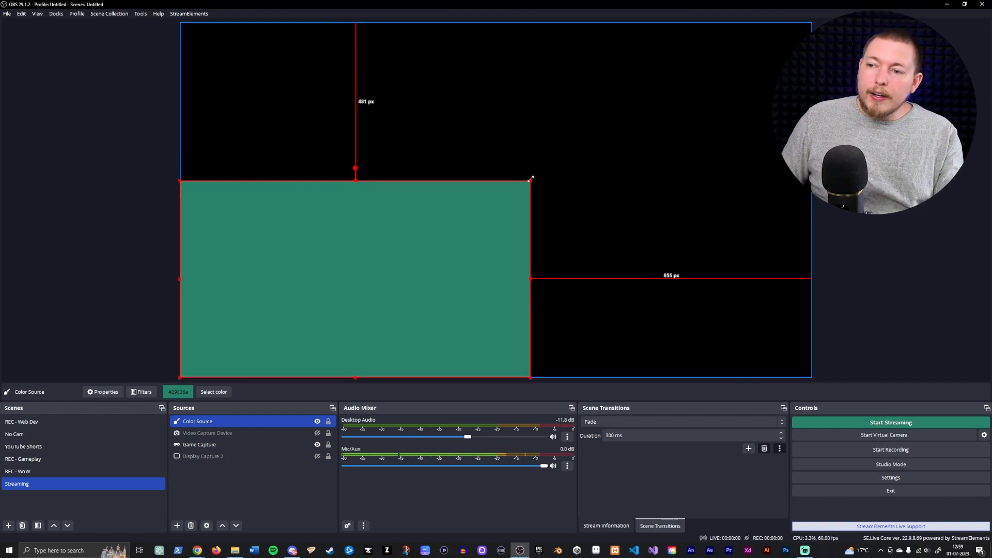
{"action": "left_click_drag", "start_coordinate": [529, 177], "coordinate": [386, 277]}
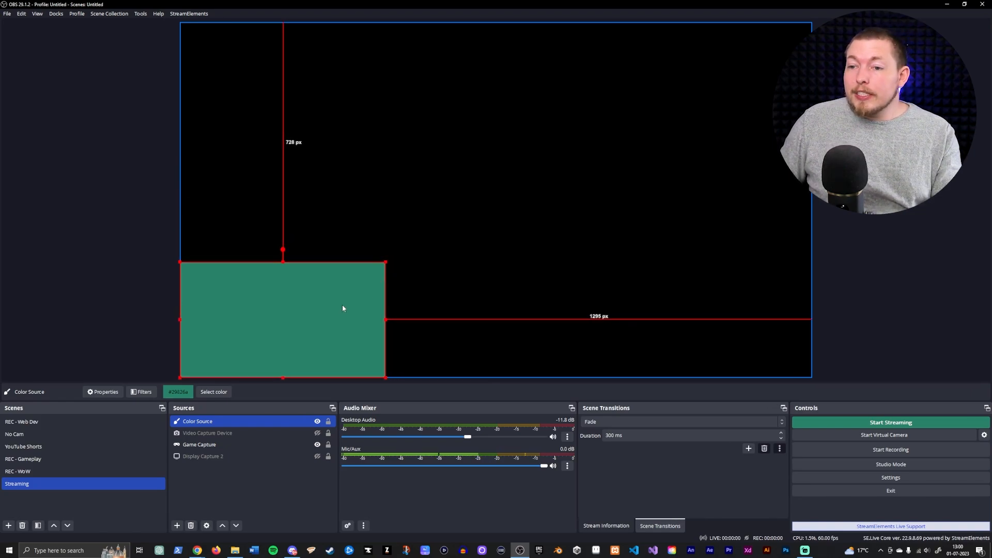
{"action": "mouse_move", "coordinate": [342, 305]}
{"action": "left_mouse_down"}
{"action": "mouse_move", "coordinate": [476, 255]}
{"action": "mouse_move", "coordinate": [348, 236]}
{"action": "mouse_move", "coordinate": [333, 309]}
{"action": "left_mouse_up"}
Step: Nudge the Color Source to about 11 px from the canvas's left edge and 13 px above its bottom edge
{"action": "key", "text": "Right"}
{"action": "key", "text": "Right"}
{"action": "key", "text": "Right"}
{"action": "key", "text": "Right"}
{"action": "key", "text": "Right"}
{"action": "key", "text": "Right"}
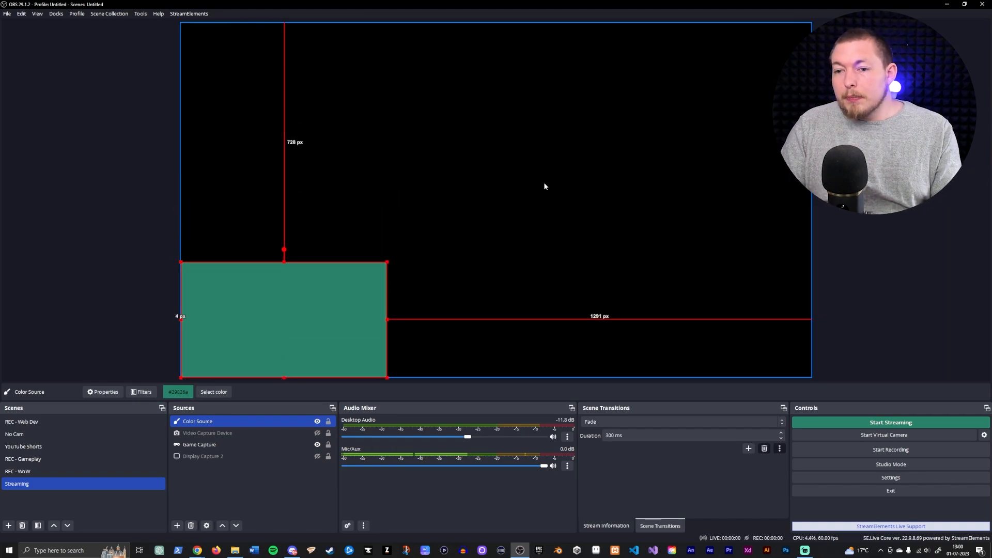
{"action": "key", "text": "Up"}
{"action": "key", "text": "Up"}
{"action": "key", "text": "Up"}
{"action": "key", "text": "Up"}
{"action": "key", "text": "Up"}
{"action": "key", "text": "Up"}
{"action": "key", "text": "Up"}
{"action": "key", "text": "Up"}
{"action": "key", "text": "Up"}
{"action": "key", "text": "Up"}
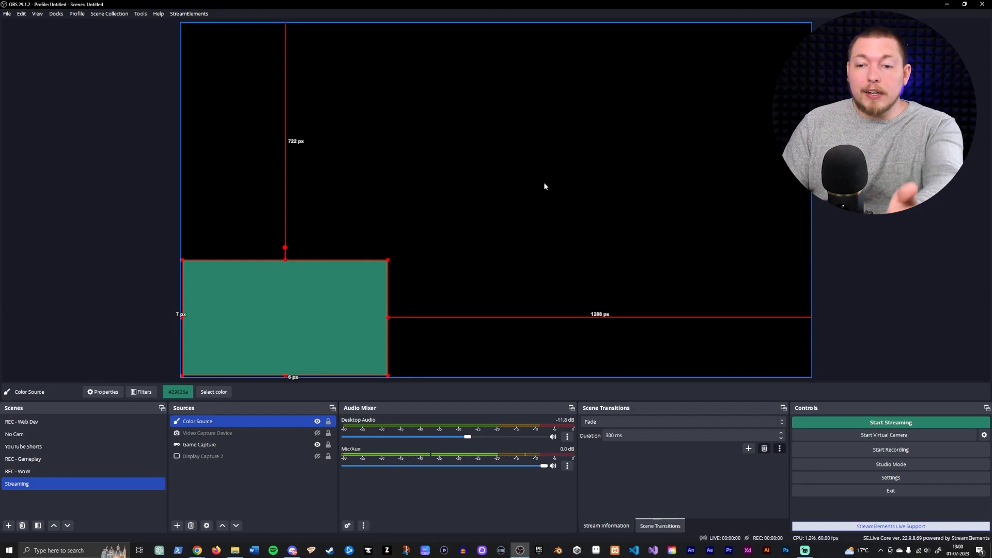
{"action": "key", "text": "Right"}
{"action": "key", "text": "Up"}
{"action": "key", "text": "Up"}
{"action": "key", "text": "Up"}
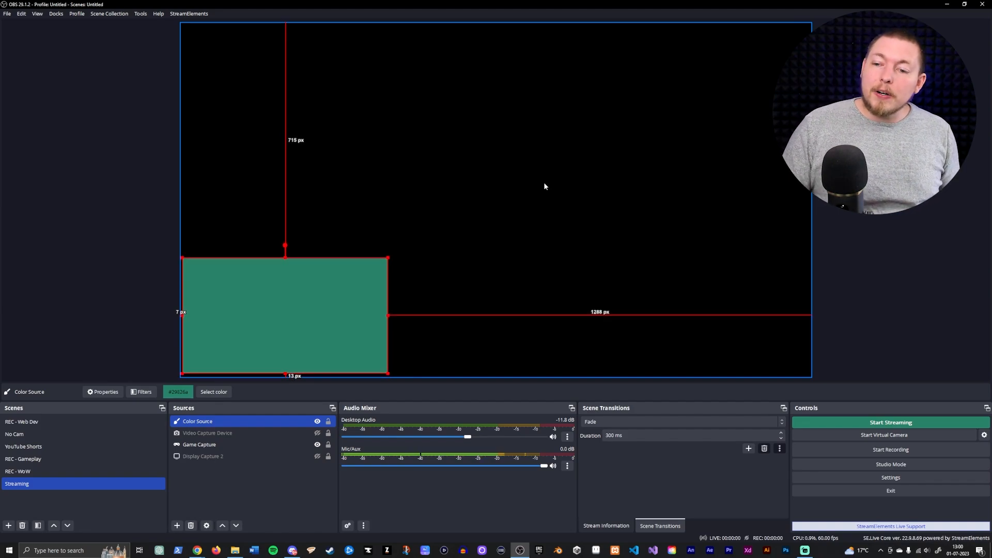
{"action": "key", "text": "Right"}
{"action": "key", "text": "Right"}
{"action": "key", "text": "Right"}
{"action": "key", "text": "Right"}
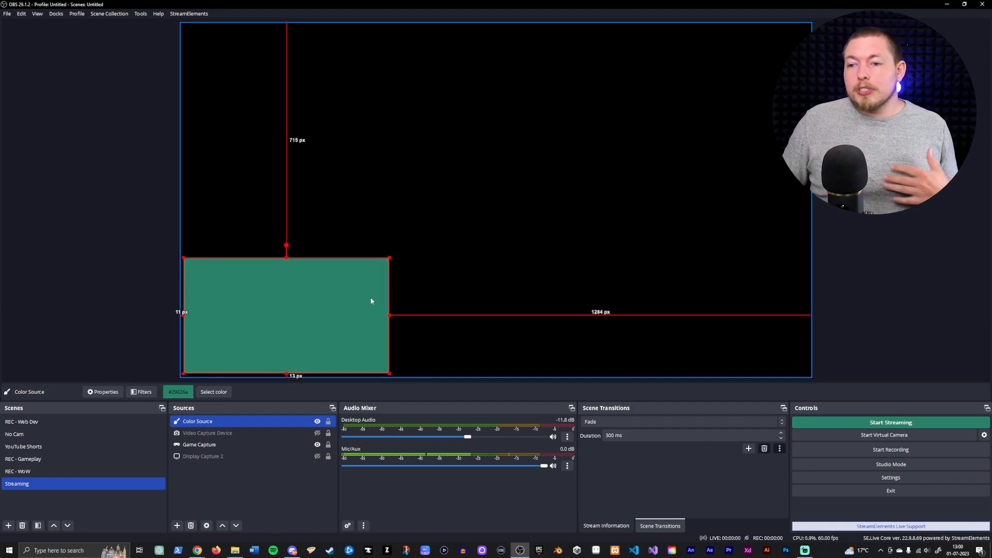
Step: Move the Color Source freely to about 16 px from the canvas's left edge and 17 px above its bottom edge, then deselect it
{"action": "left_click_drag", "start_coordinate": [367, 296], "coordinate": [362, 304]}
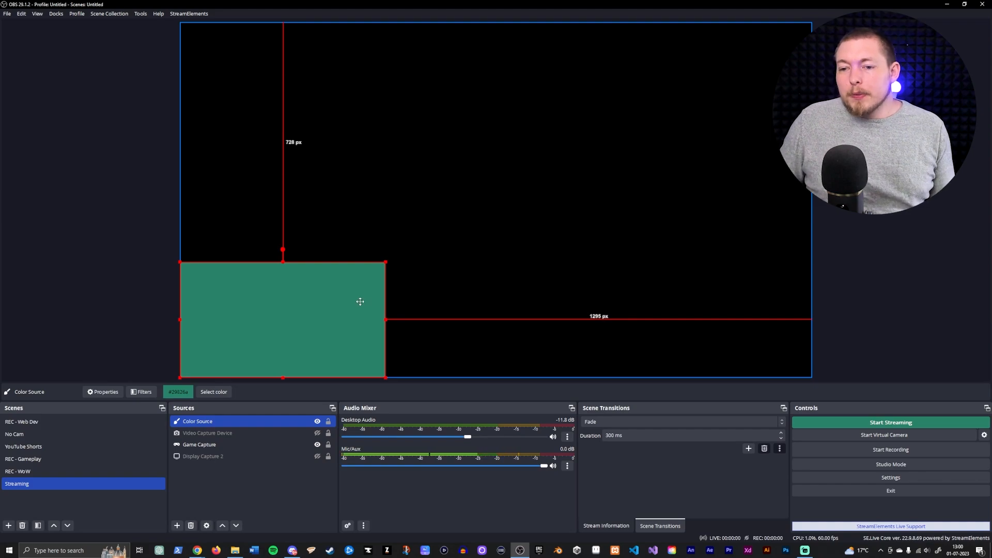
{"action": "left_click_drag", "start_coordinate": [359, 302], "coordinate": [361, 295]}
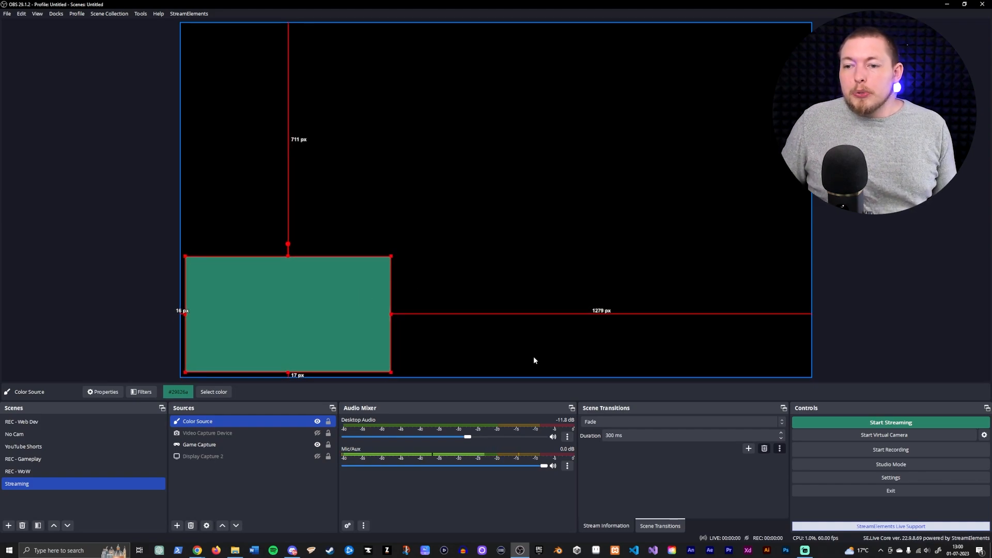
{"action": "left_click", "coordinate": [360, 378]}
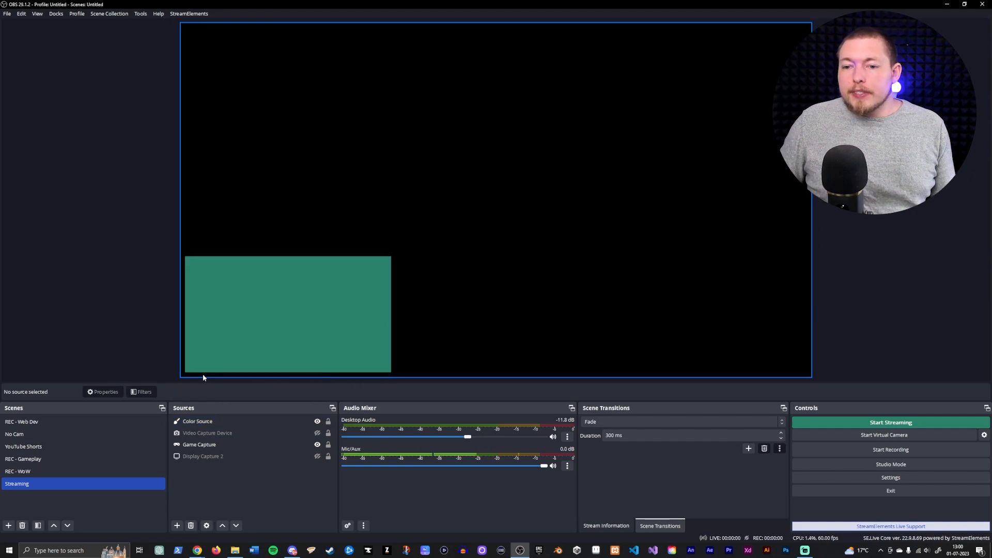
Step: Scale the Color Source down from its upper-right corner, leaving about 761 px above it and 1367 px to the canvas's right edge
{"action": "left_click", "coordinate": [388, 259]}
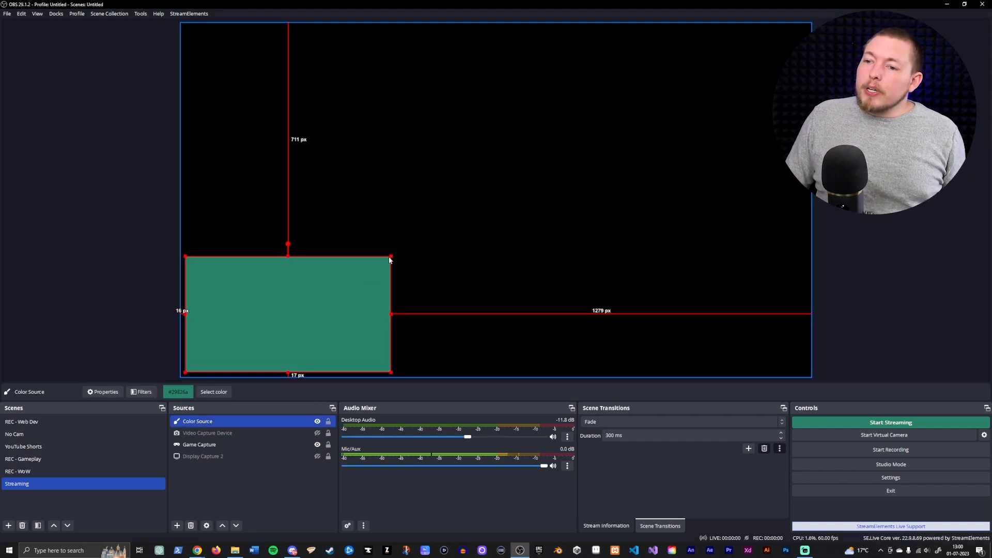
{"action": "left_click_drag", "start_coordinate": [391, 257], "coordinate": [361, 273]}
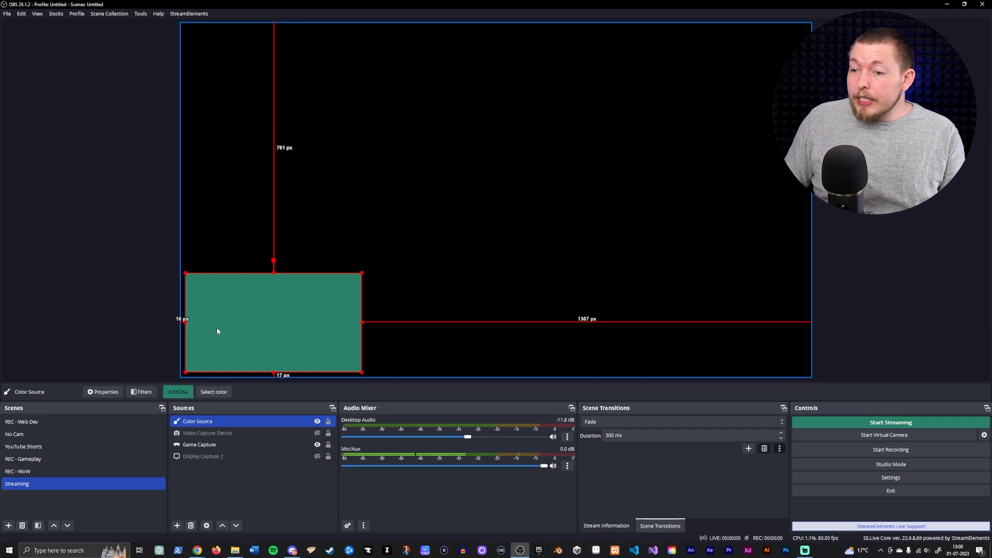
{"action": "left_click_drag", "start_coordinate": [360, 322], "coordinate": [389, 324]}
{"action": "left_click", "coordinate": [389, 325]}
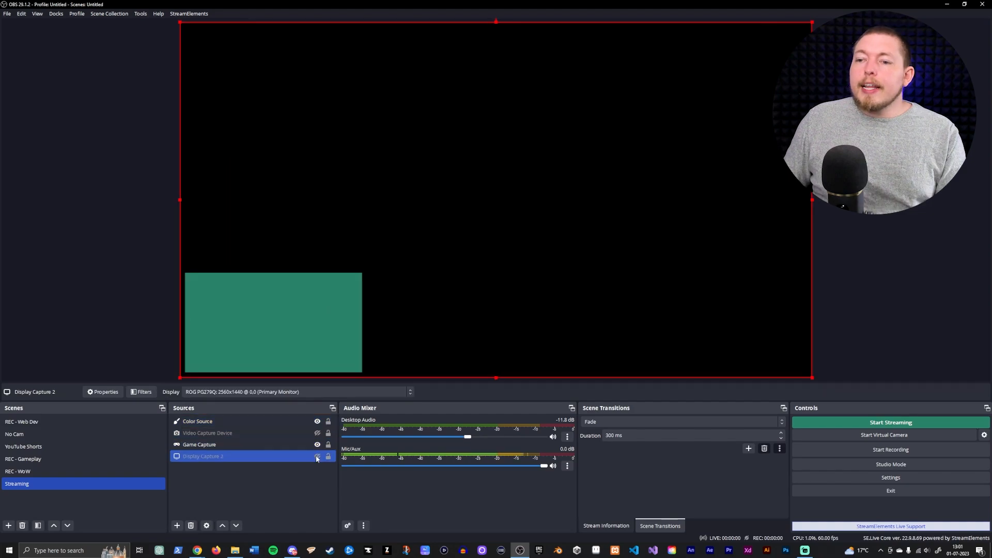
Step: Flip the Color Source horizontally with the Transform options
{"action": "left_click", "coordinate": [307, 316]}
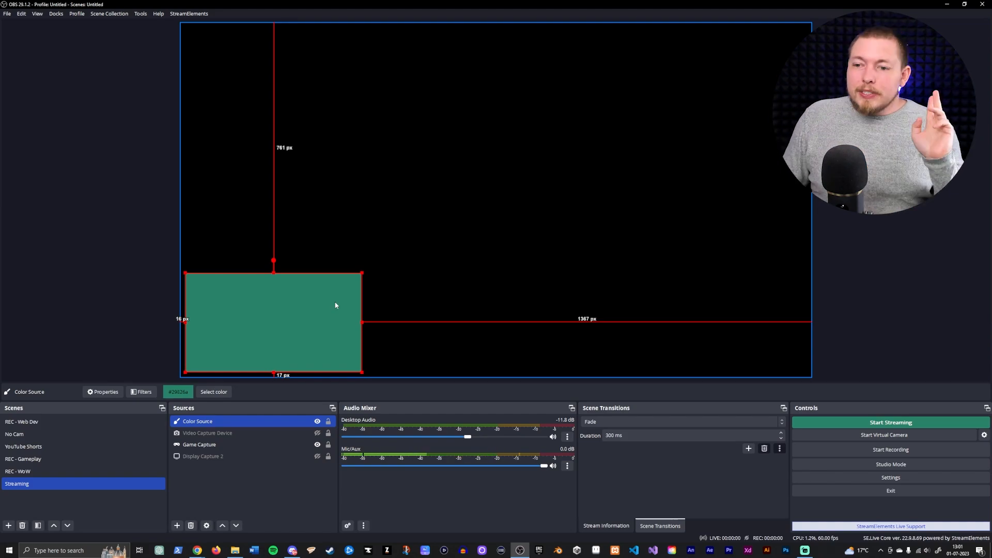
{"action": "right_click", "coordinate": [215, 421]}
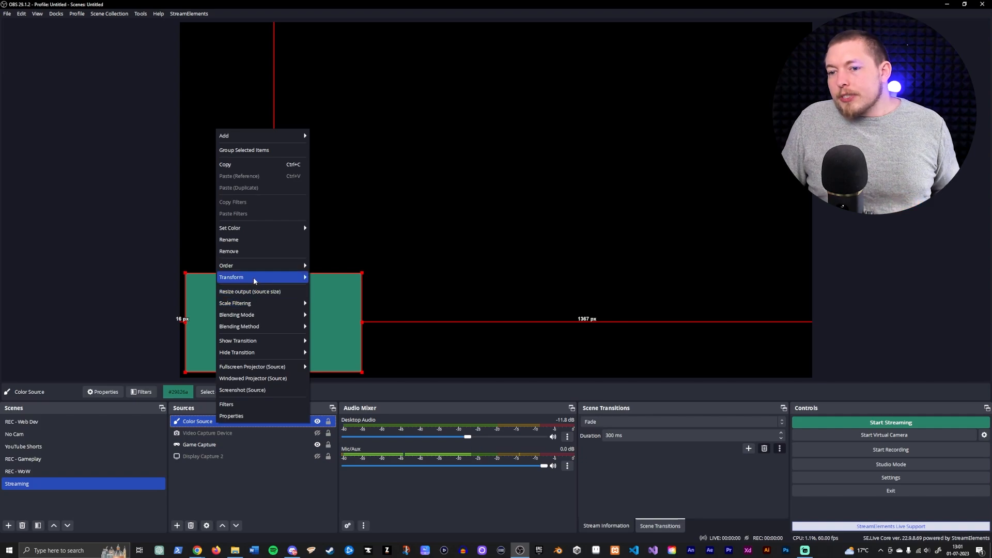
{"action": "mouse_move", "coordinate": [254, 277]}
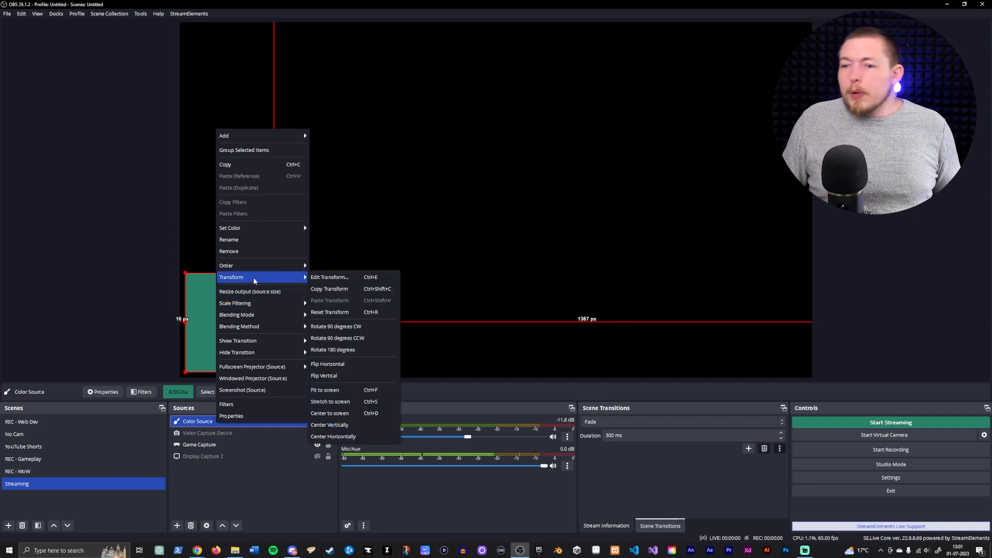
{"action": "left_click", "coordinate": [349, 364]}
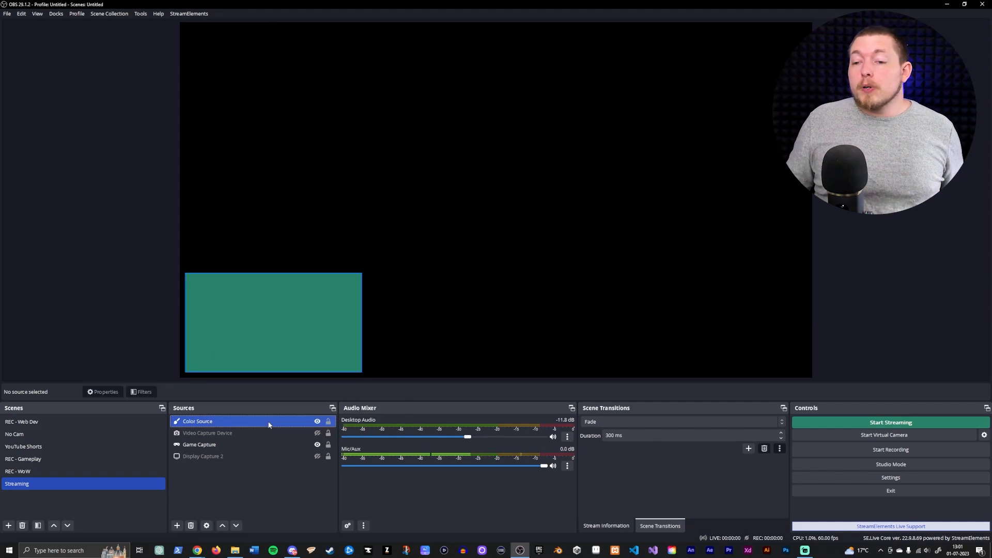
Step: Add a Color Correction filter to the Color Source and set its contrast to 0.68
{"action": "right_click", "coordinate": [236, 422]}
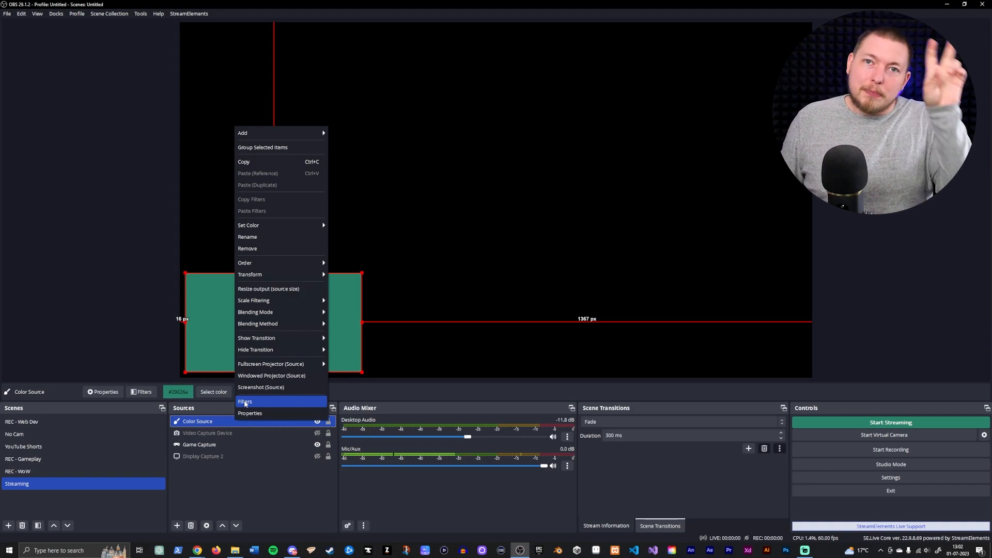
{"action": "left_click", "coordinate": [294, 403]}
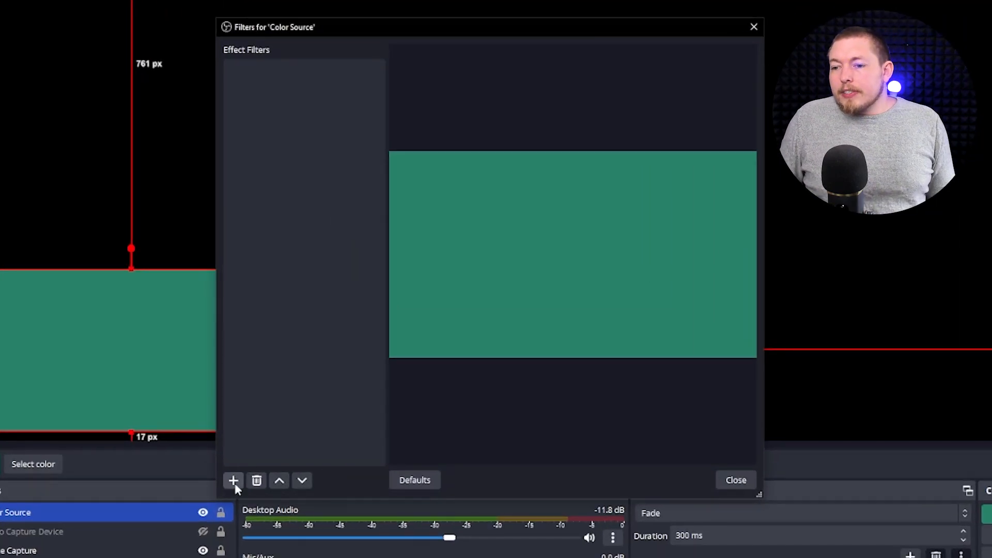
{"action": "left_click", "coordinate": [233, 480]}
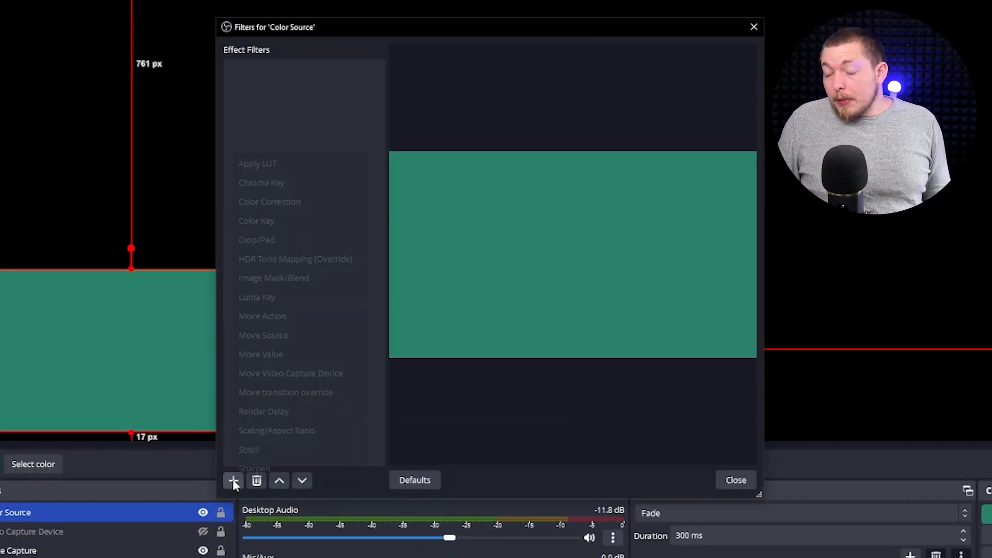
{"action": "left_click", "coordinate": [277, 203]}
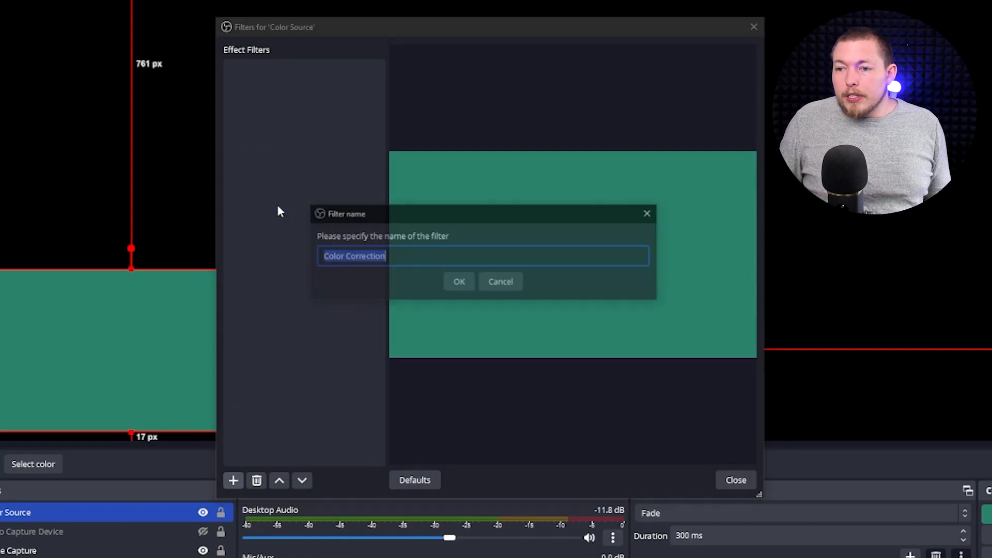
{"action": "left_click", "coordinate": [455, 286]}
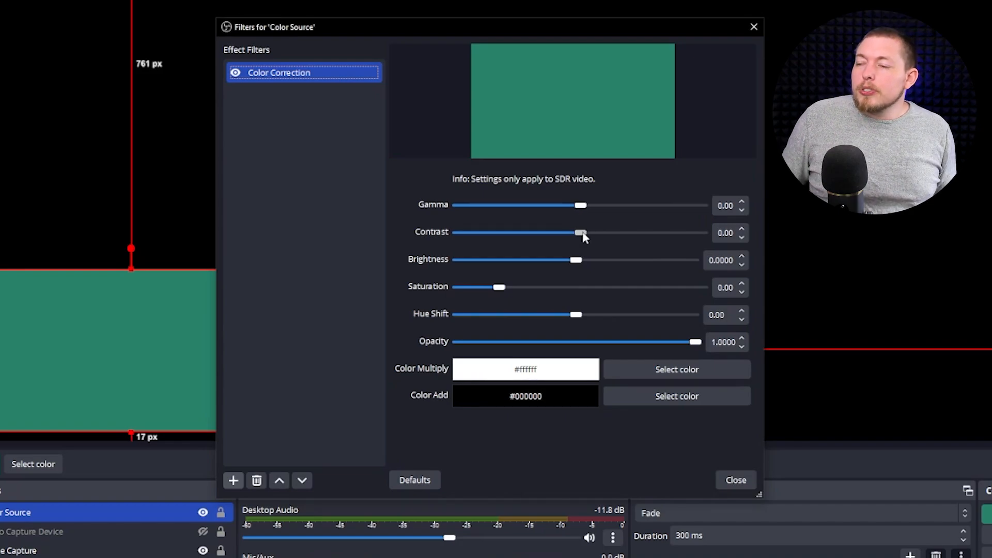
{"action": "left_click_drag", "start_coordinate": [583, 235], "coordinate": [607, 236]}
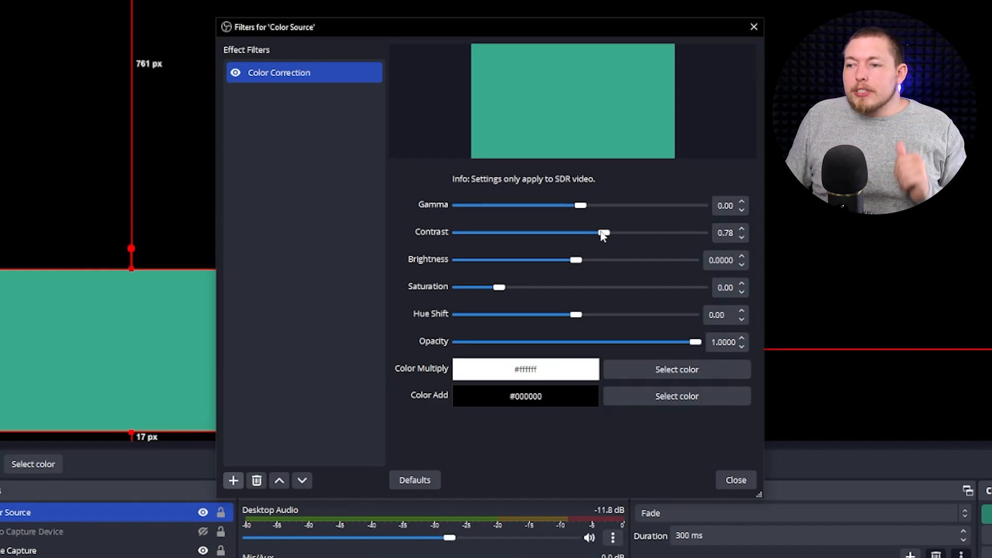
{"action": "left_click_drag", "start_coordinate": [604, 233], "coordinate": [599, 235]}
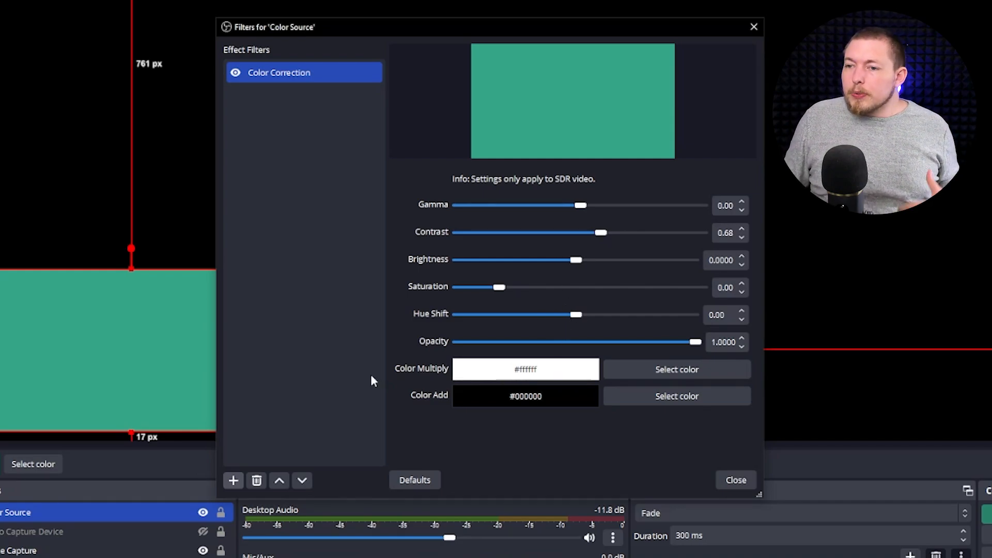
Step: Try a Chroma Key filter on the Color Source, switch it off and remove it
{"action": "left_click", "coordinate": [234, 481]}
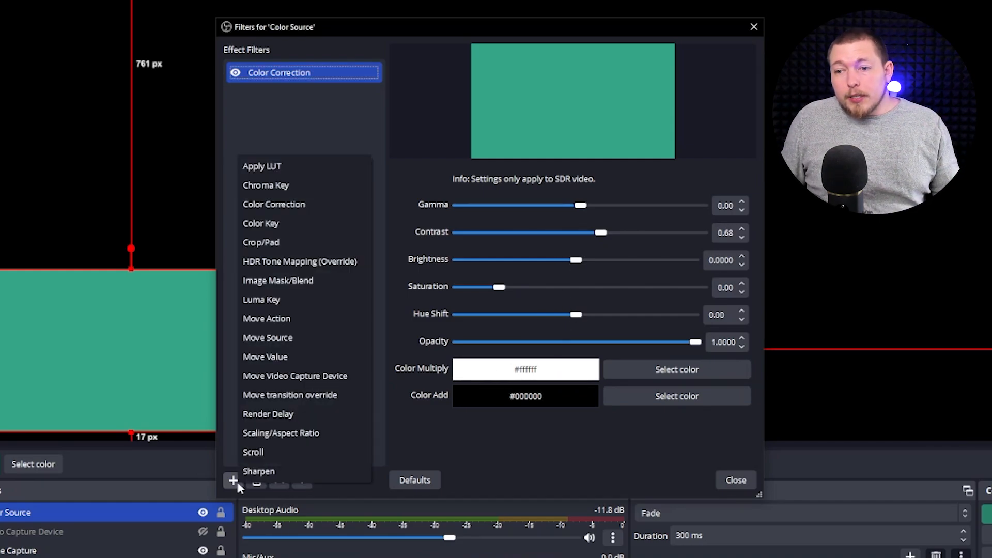
{"action": "left_click", "coordinate": [235, 481]}
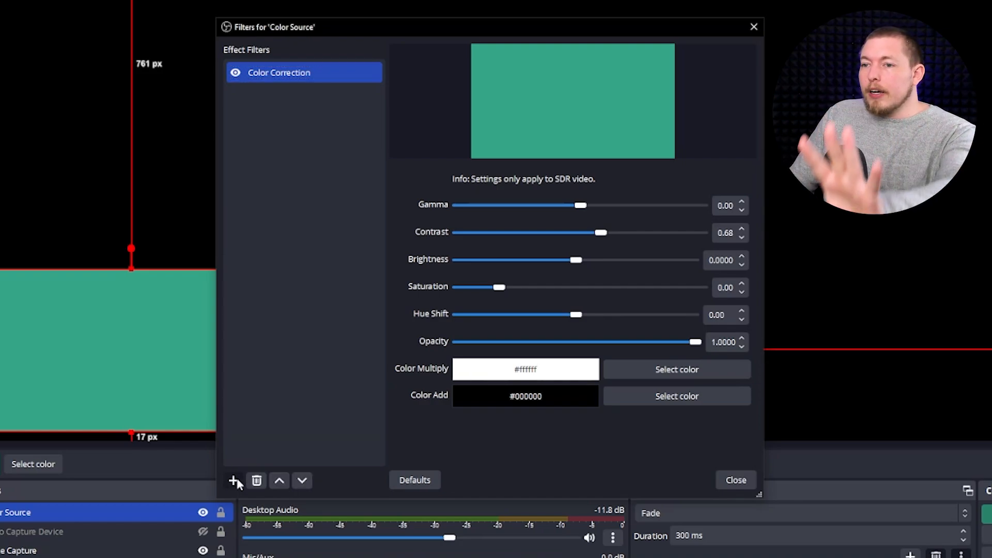
{"action": "left_click", "coordinate": [234, 481]}
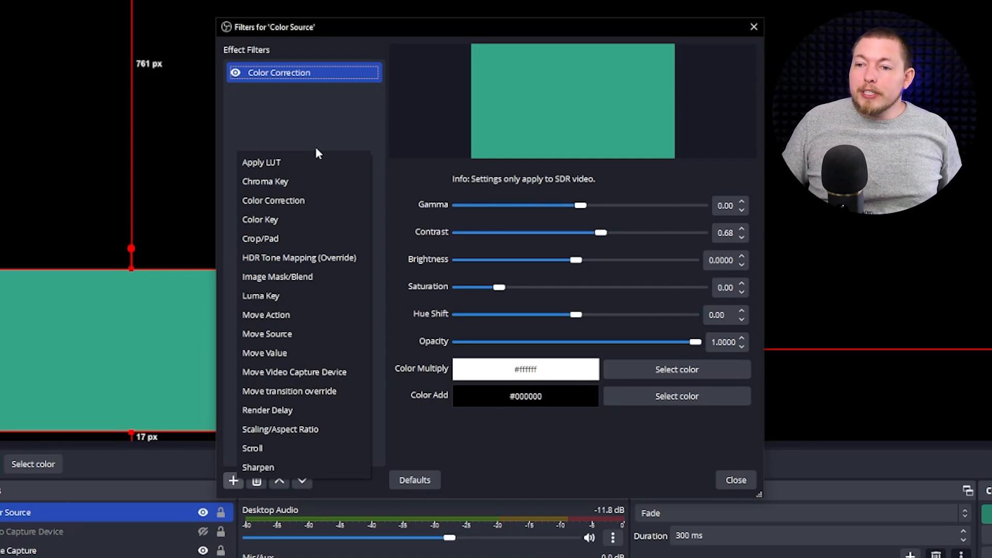
{"action": "left_click", "coordinate": [295, 184]}
{"action": "key", "text": "Return"}
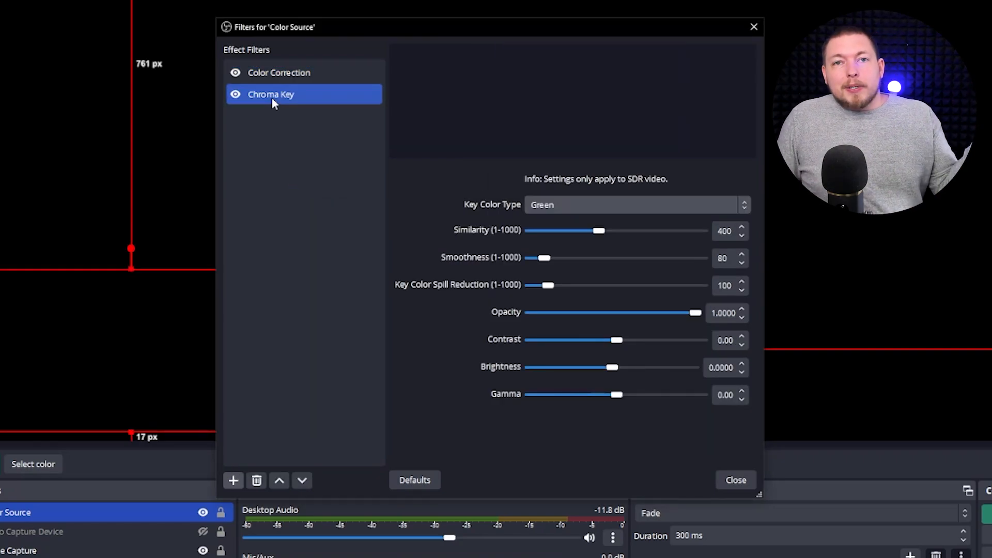
{"action": "left_click", "coordinate": [236, 95]}
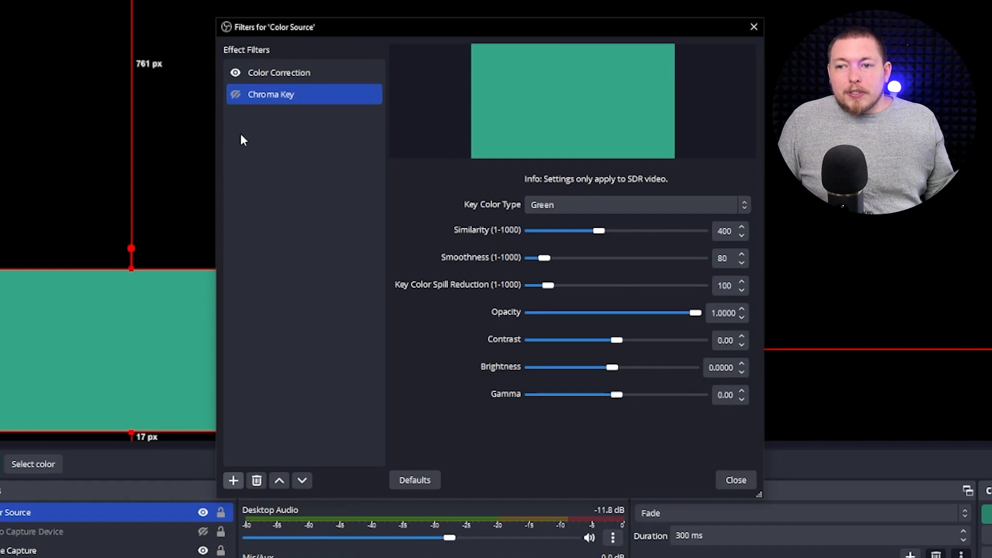
{"action": "right_click", "coordinate": [271, 96]}
{"action": "left_click", "coordinate": [308, 172]}
{"action": "left_click", "coordinate": [536, 277]}
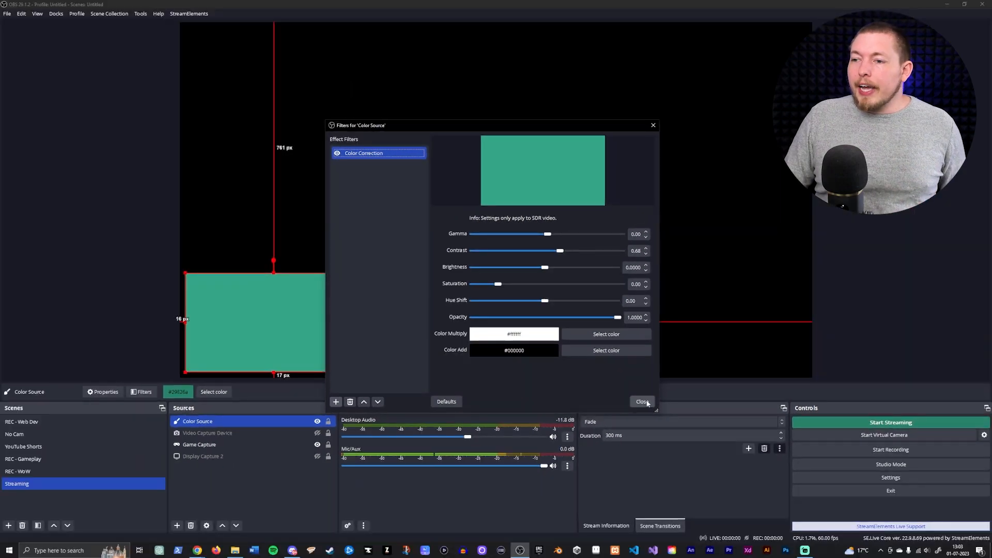
Step: Close the Color Source filters and review the Compressor and Limiter settings in the Mic/Aux filters
{"action": "left_click", "coordinate": [642, 402]}
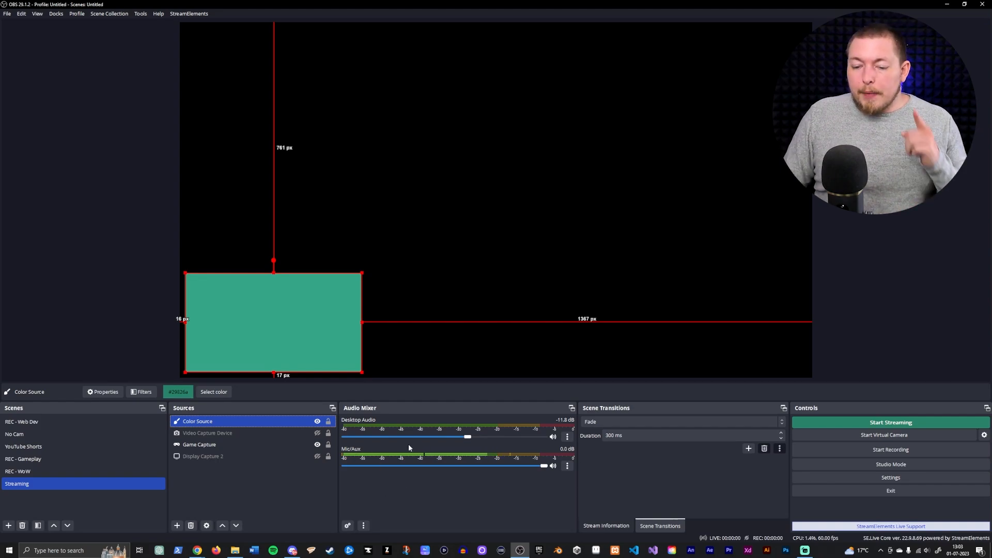
{"action": "left_click", "coordinate": [566, 465]}
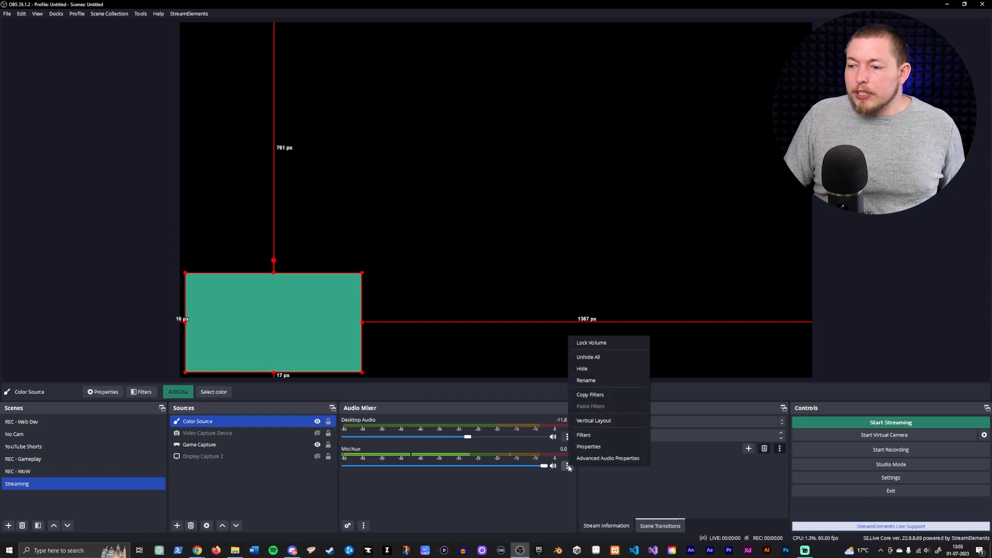
{"action": "left_click", "coordinate": [584, 438]}
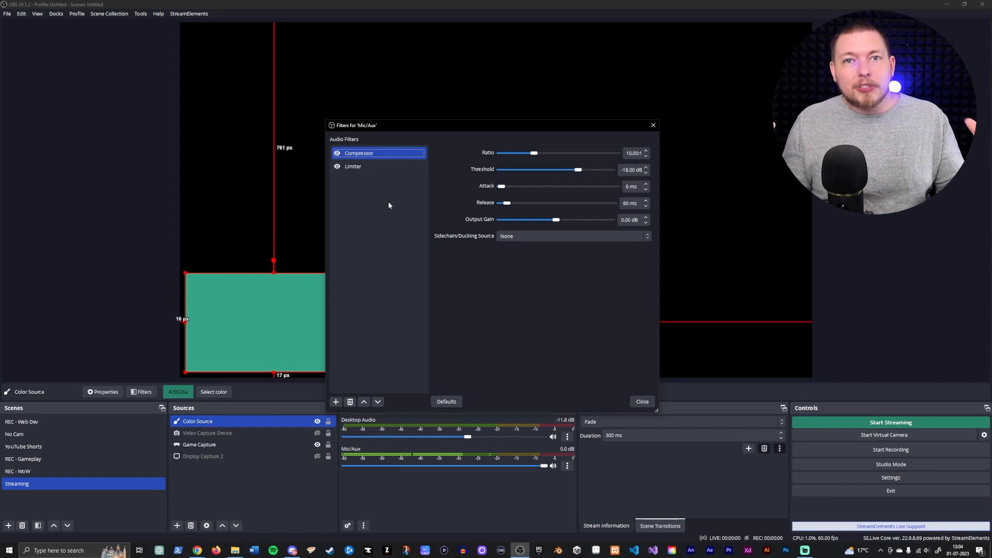
{"action": "key", "text": "Down"}
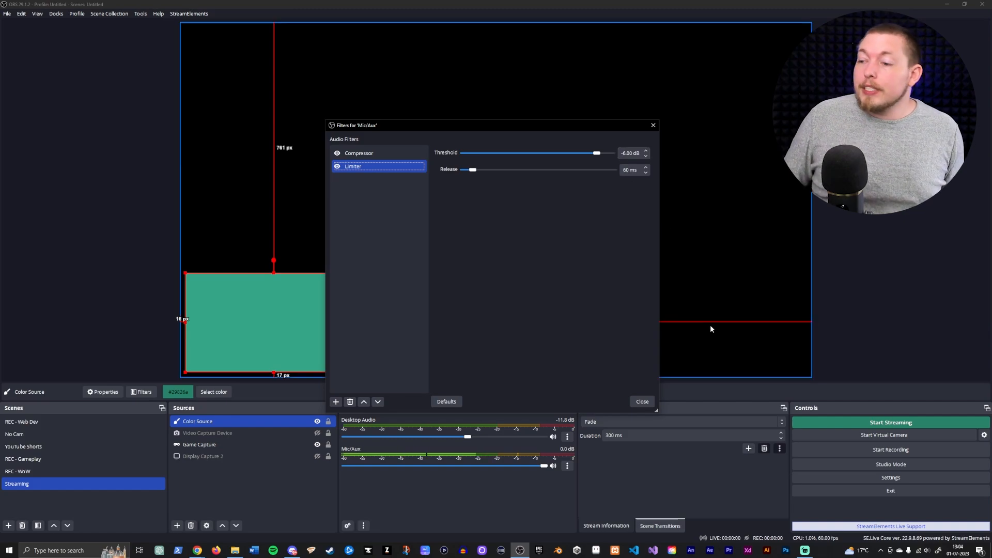
{"action": "left_click", "coordinate": [642, 403]}
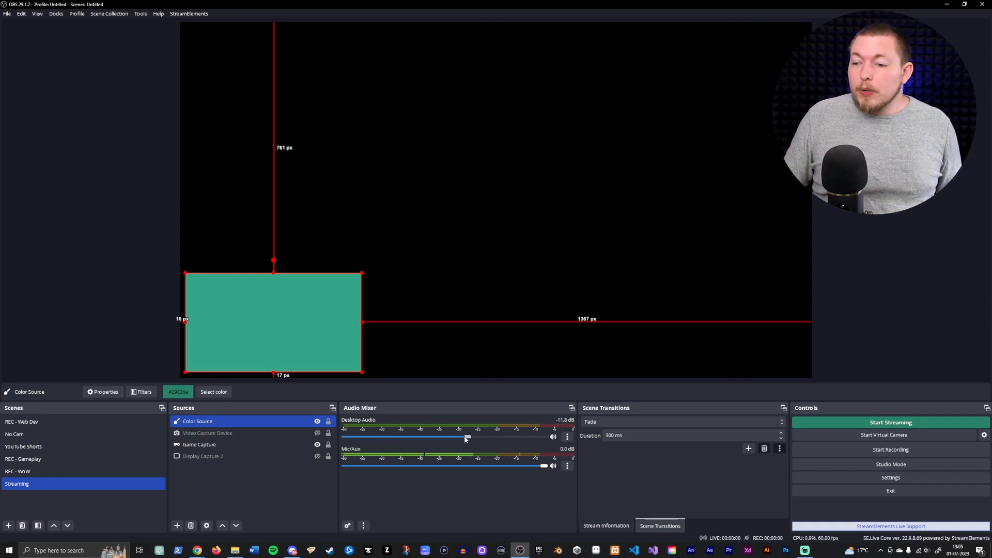
Step: Lower the Desktop Audio volume to -13.7 dB and keep Mic/Aux at 0.0 dB
{"action": "mouse_move", "coordinate": [468, 437]}
{"action": "left_mouse_down"}
{"action": "mouse_move", "coordinate": [554, 439]}
{"action": "mouse_move", "coordinate": [460, 440]}
{"action": "left_mouse_up"}
{"action": "mouse_move", "coordinate": [543, 466]}
{"action": "left_mouse_down"}
{"action": "mouse_move", "coordinate": [491, 468]}
{"action": "mouse_move", "coordinate": [548, 470]}
{"action": "left_mouse_up"}
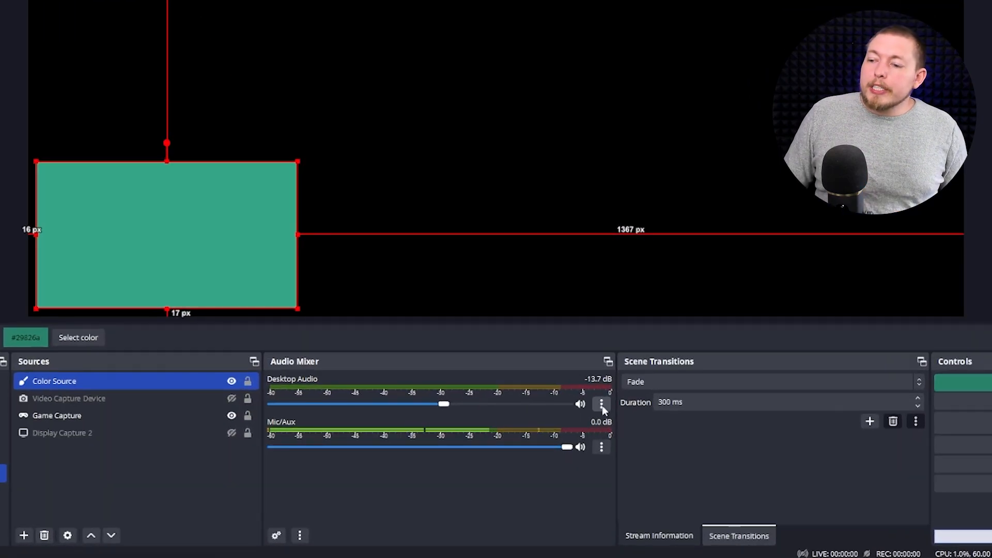
Step: Enable track 6 for both Desktop Audio and Mic/Aux in the Advanced Audio Properties and review the Mic/Aux sync offset
{"action": "right_click", "coordinate": [526, 467]}
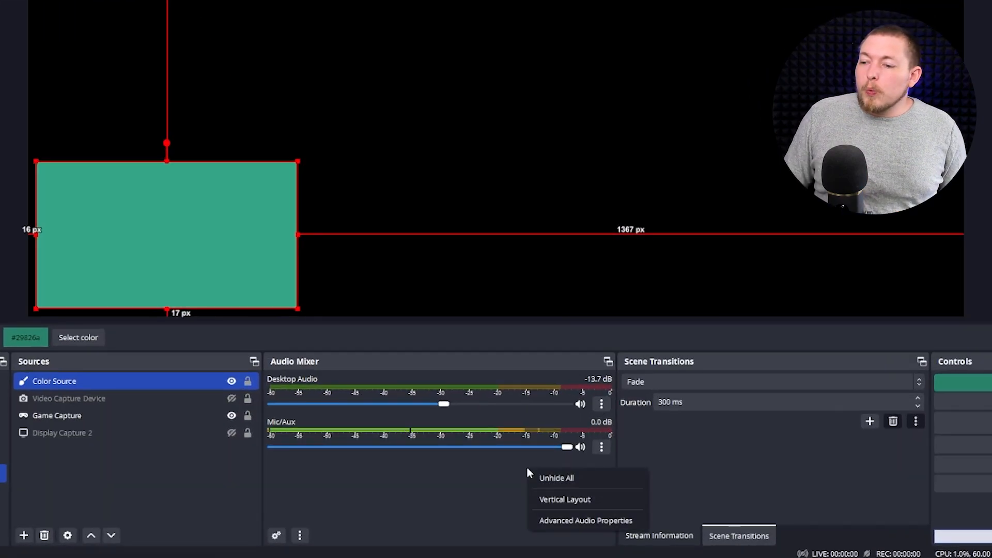
{"action": "left_click", "coordinate": [594, 521]}
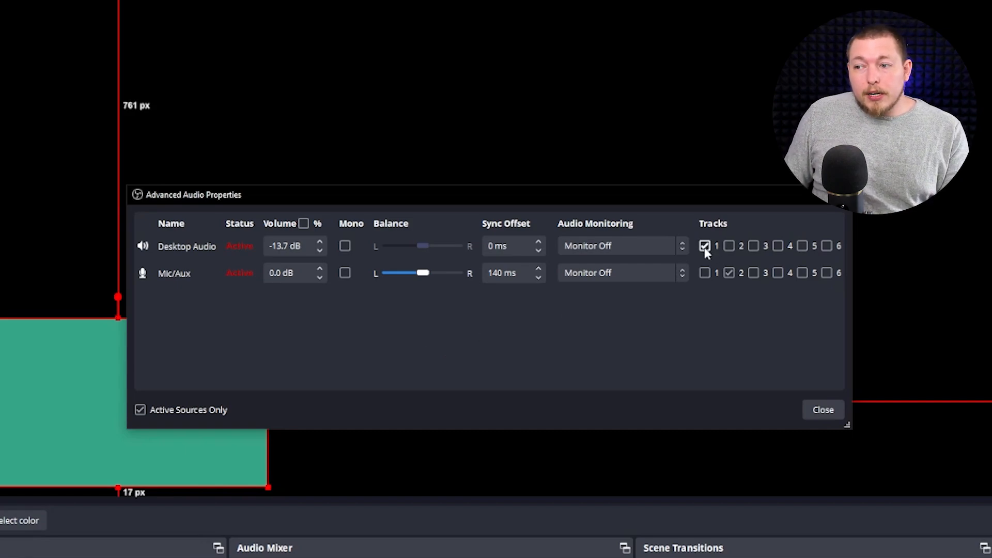
{"action": "left_click", "coordinate": [729, 273]}
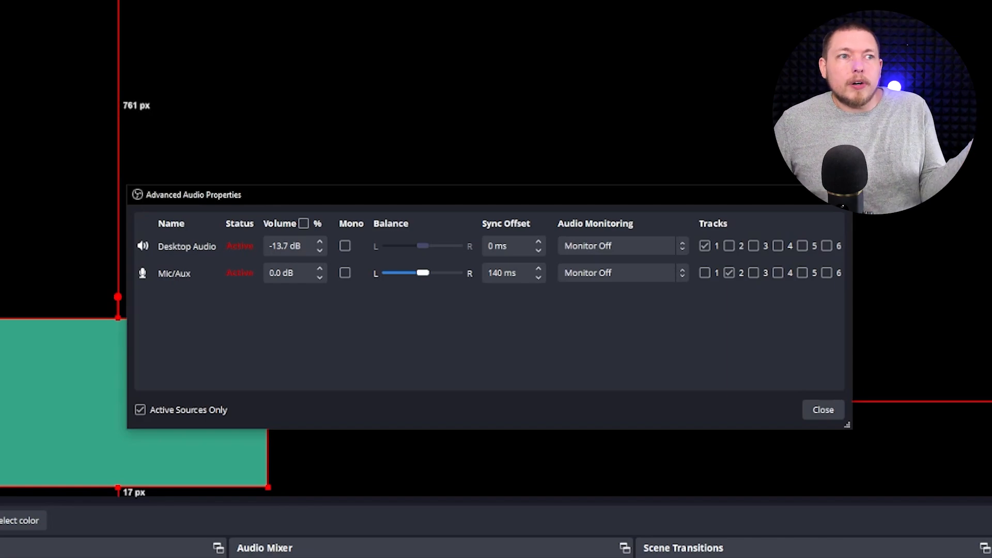
{"action": "left_click", "coordinate": [827, 246]}
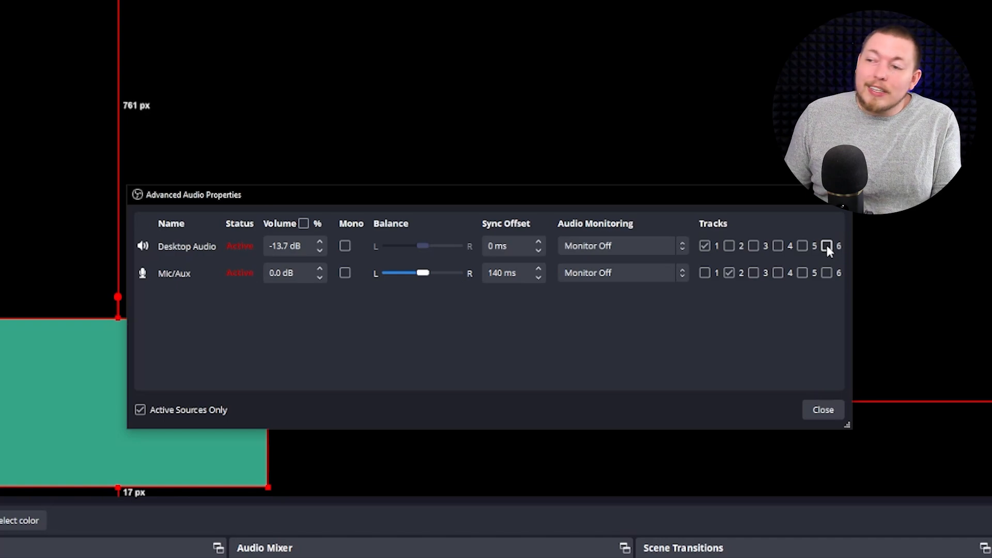
{"action": "left_click", "coordinate": [827, 274]}
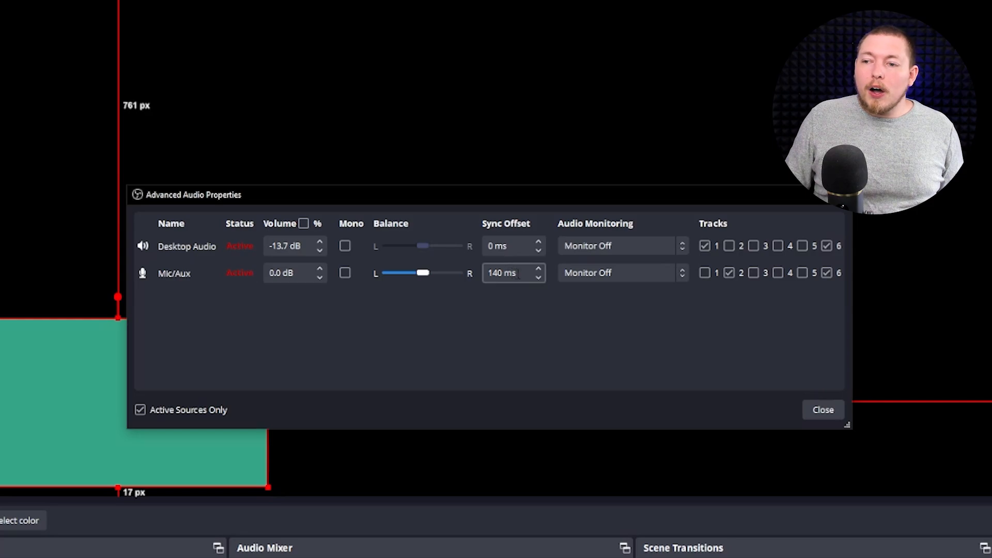
{"action": "left_click_drag", "start_coordinate": [519, 274], "coordinate": [488, 273]}
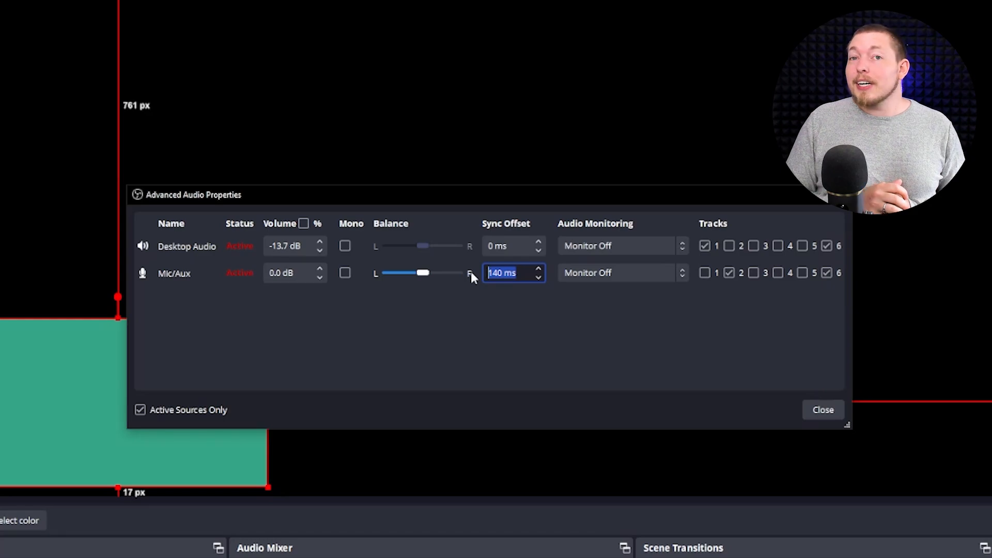
{"action": "left_click", "coordinate": [822, 410]}
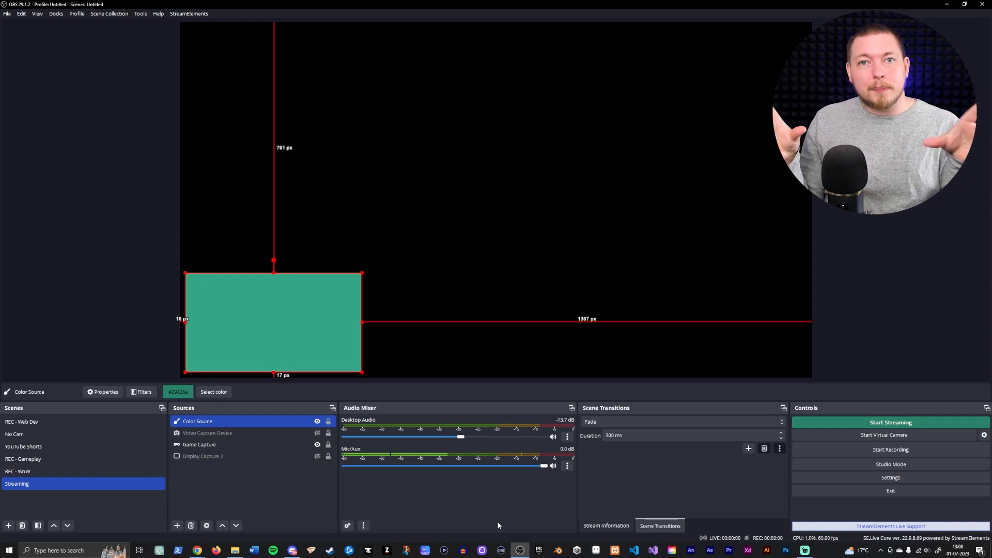
{"action": "left_click", "coordinate": [150, 471], "text": "ctrl"}
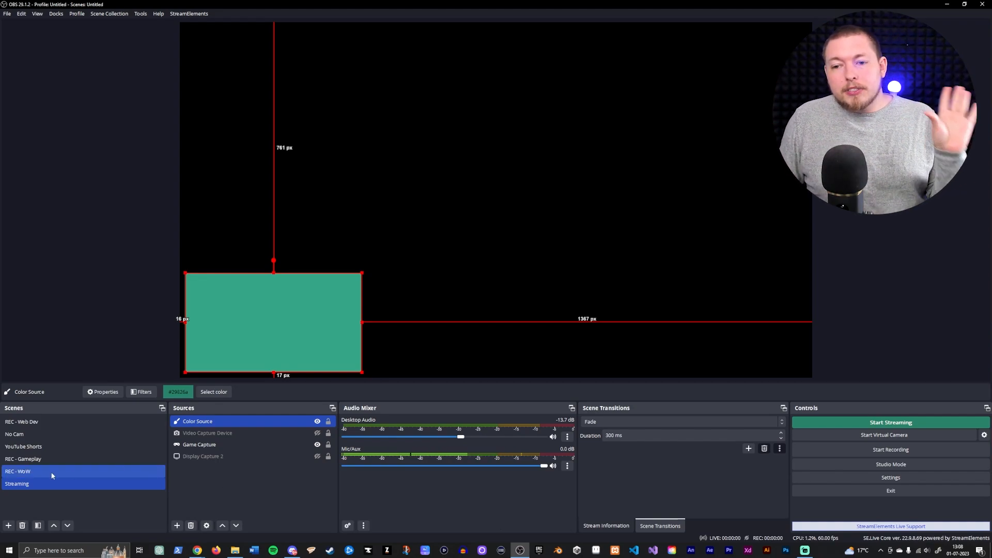
{"action": "left_click", "coordinate": [45, 485]}
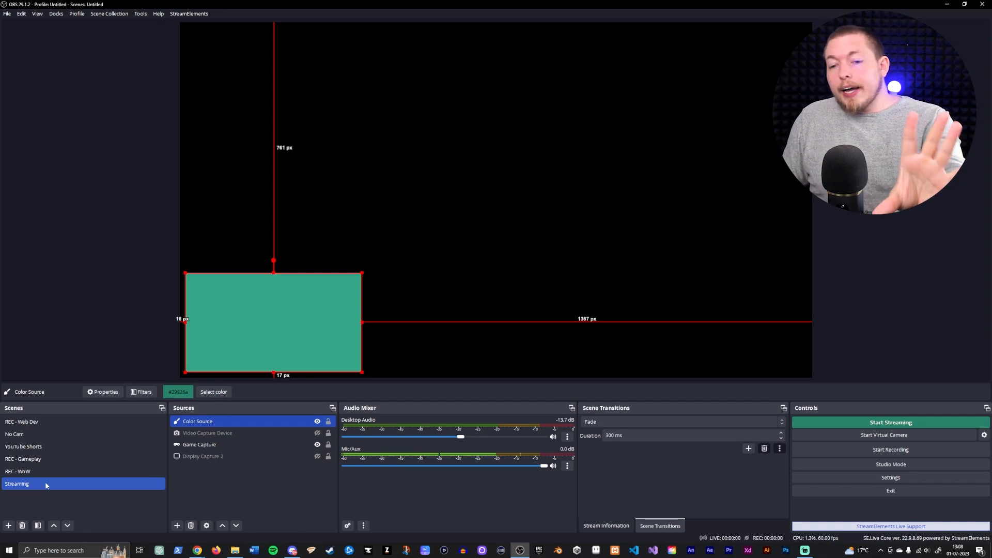